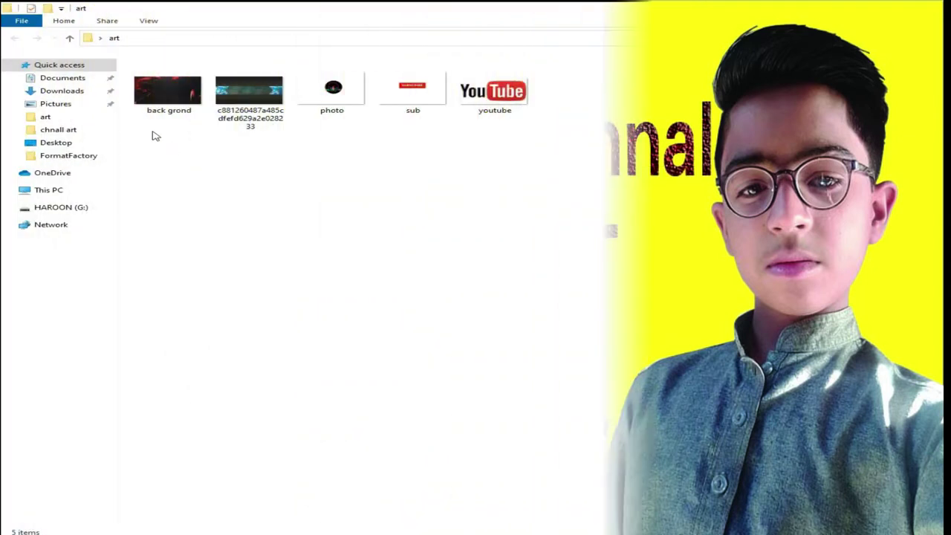
- Select and review the images in the art folder: the first three, then sub and youtube
left_click_drag(163, 132, 331, 112)
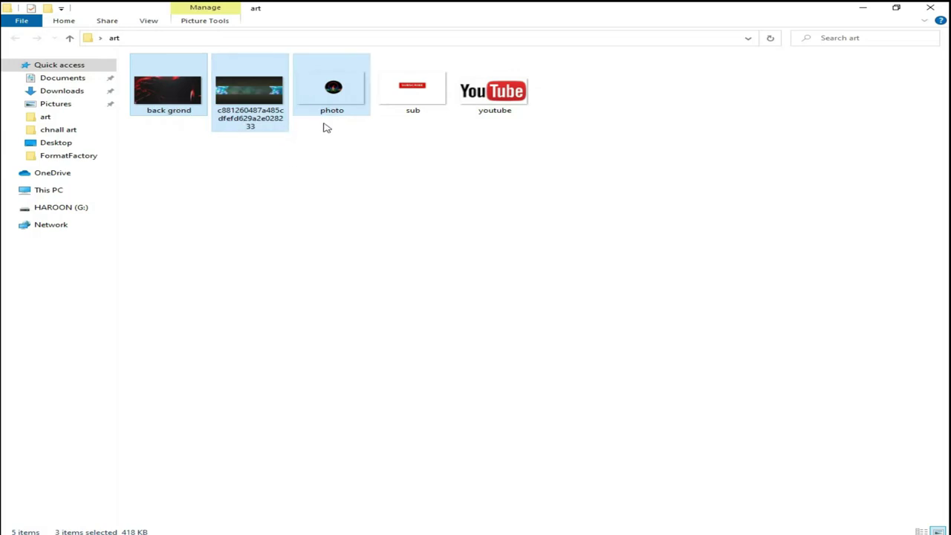
left_click(415, 112)
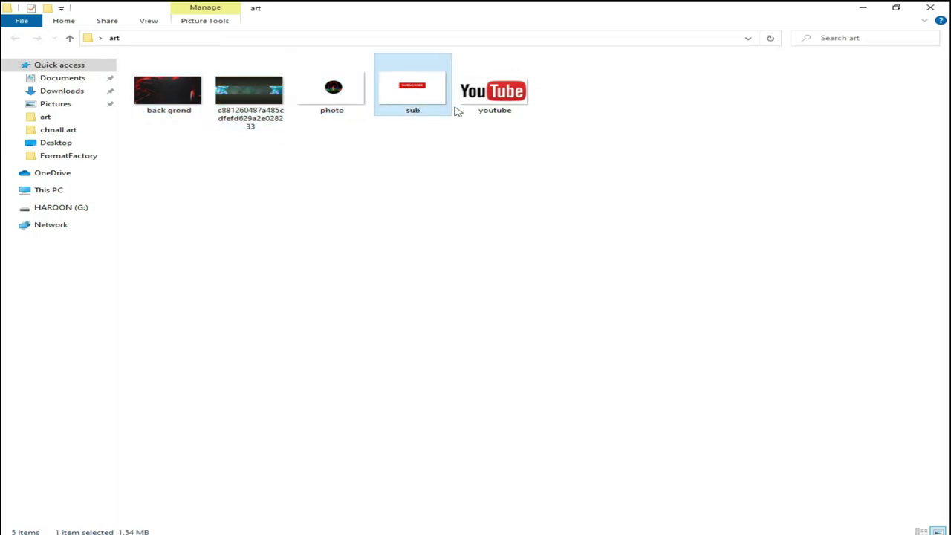
left_click(495, 101)
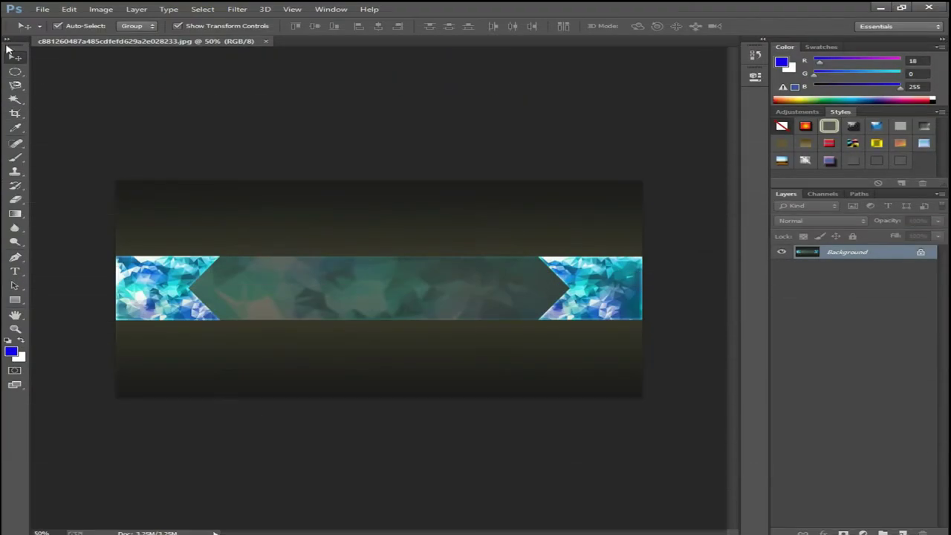
- Create a new 2550 × 1440 pixel document with a transparent background at 300 ppi
left_click(42, 9)
left_click(543, 185)
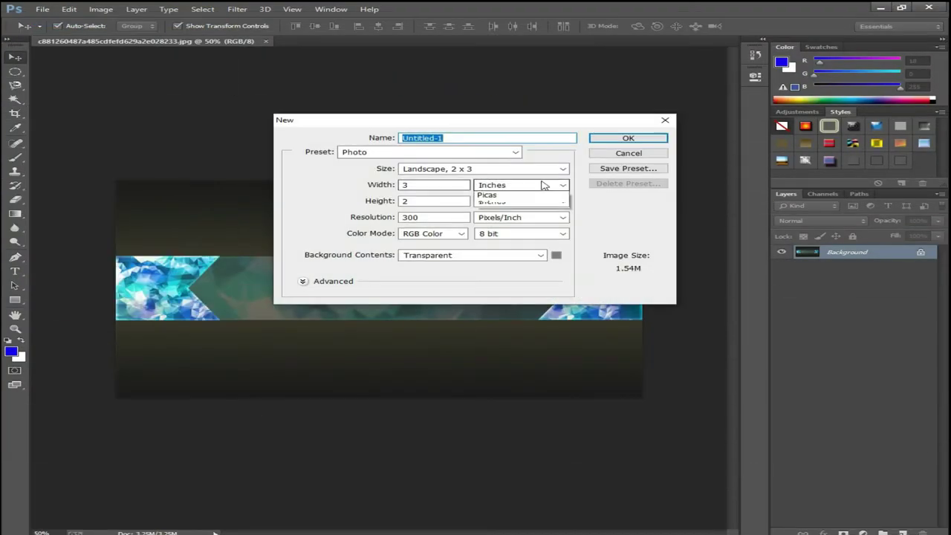
left_click(521, 195)
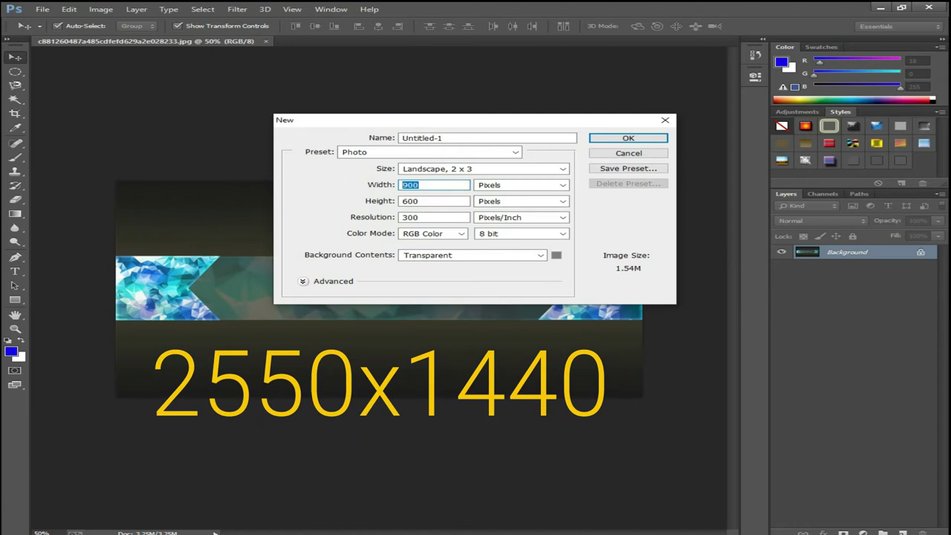
type("25")
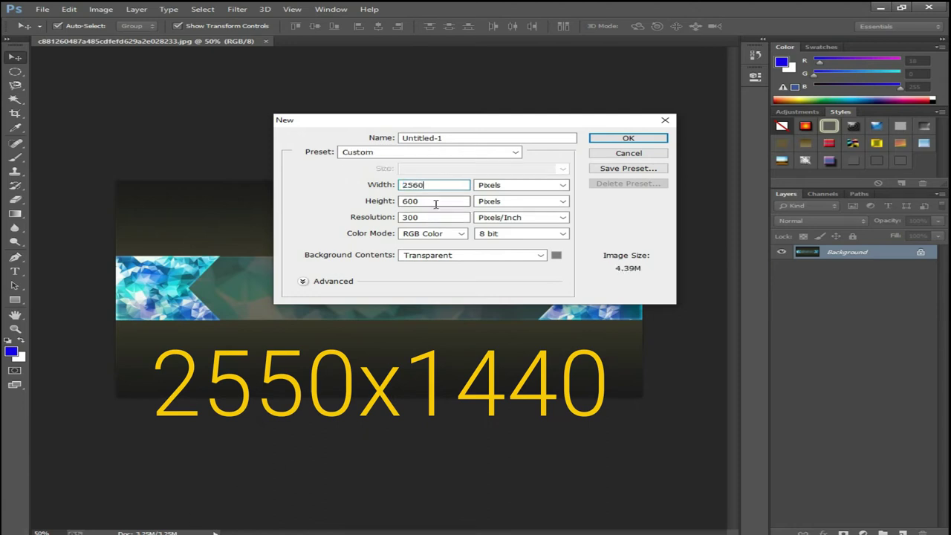
type("5")
type("440")
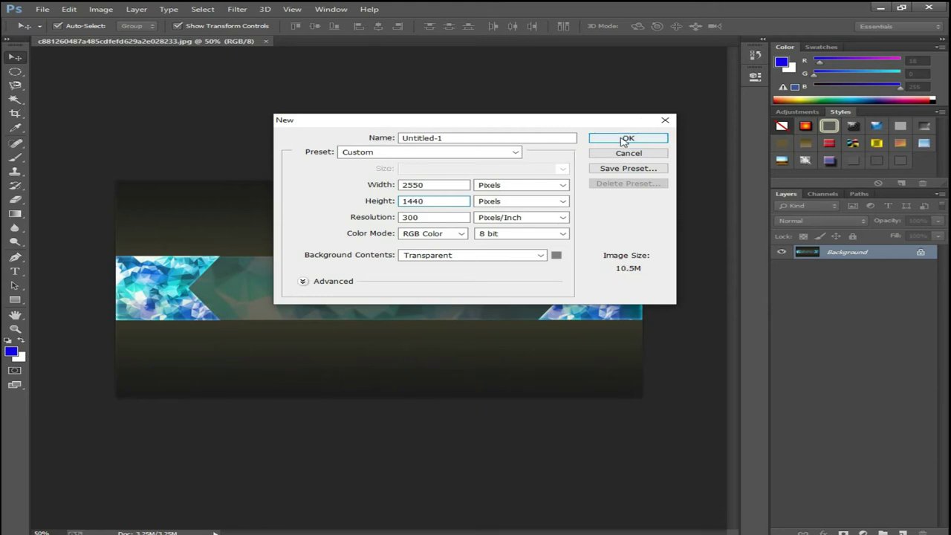
left_click(630, 139)
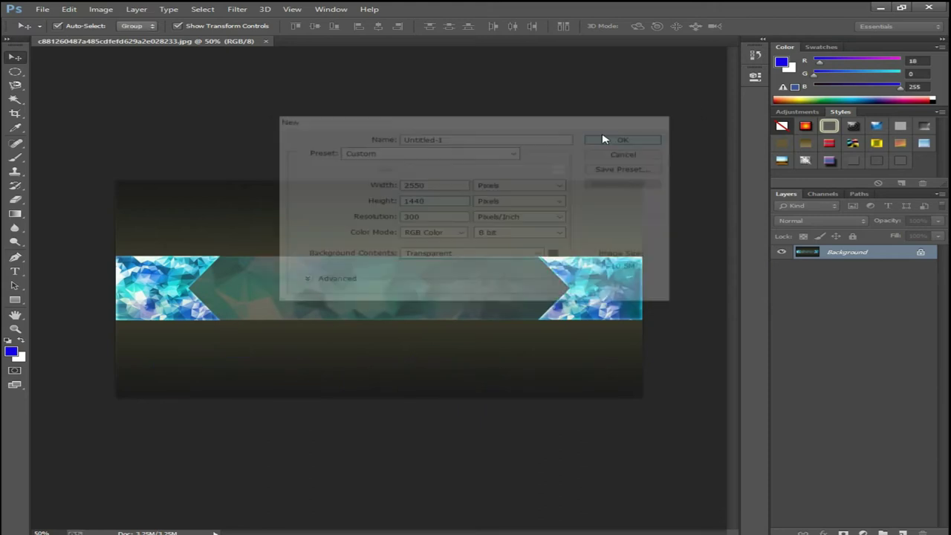
- Draw a rectangular marquee selection on the crystal banner image
left_click_drag(43, 147, 654, 422)
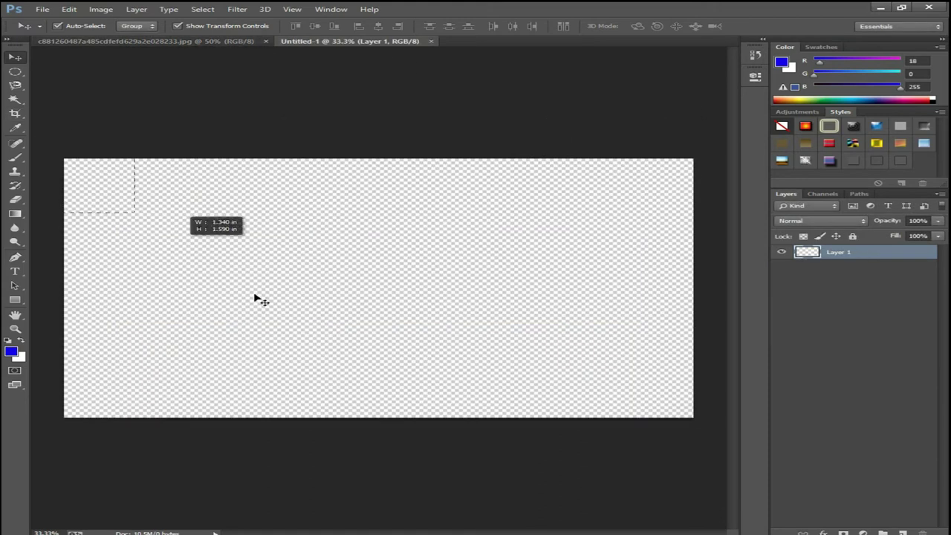
left_click(132, 41)
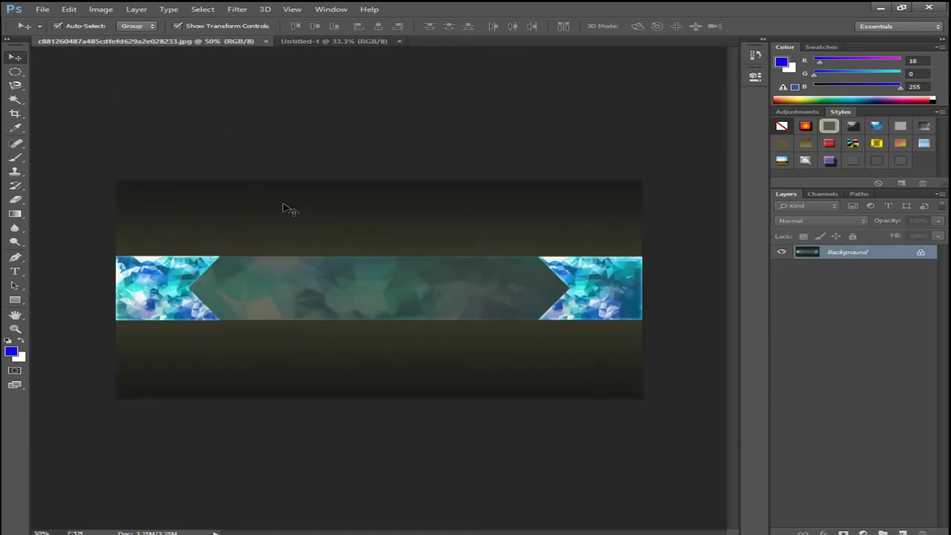
right_click(14, 72)
left_click(89, 66)
mouse_move(116, 180)
left_mouse_down()
mouse_move(249, 242)
mouse_move(659, 394)
left_mouse_up()
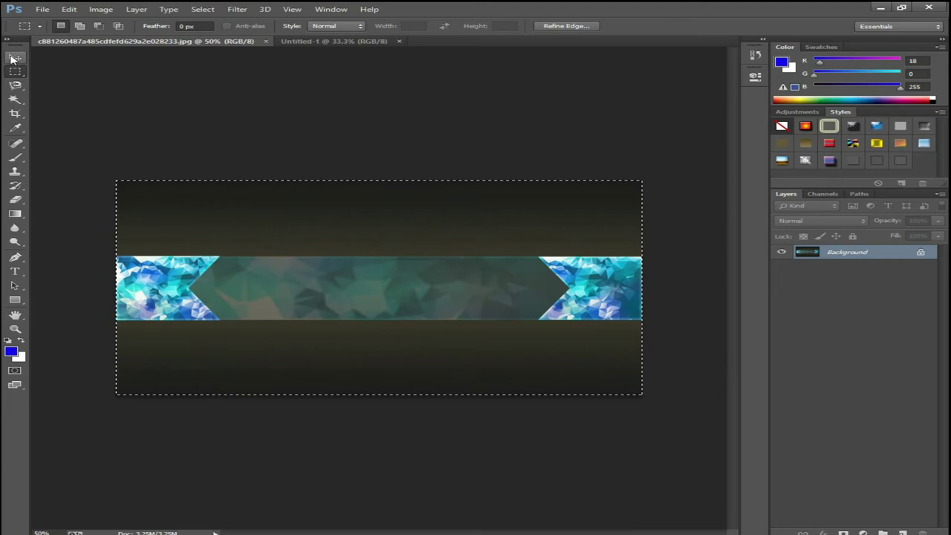
key("v")
- Move the crystal banner into Untitled-1 and scale it to fill the whole canvas
mouse_move(319, 233)
left_mouse_down()
mouse_move(253, 202)
mouse_move(194, 192)
left_mouse_up()
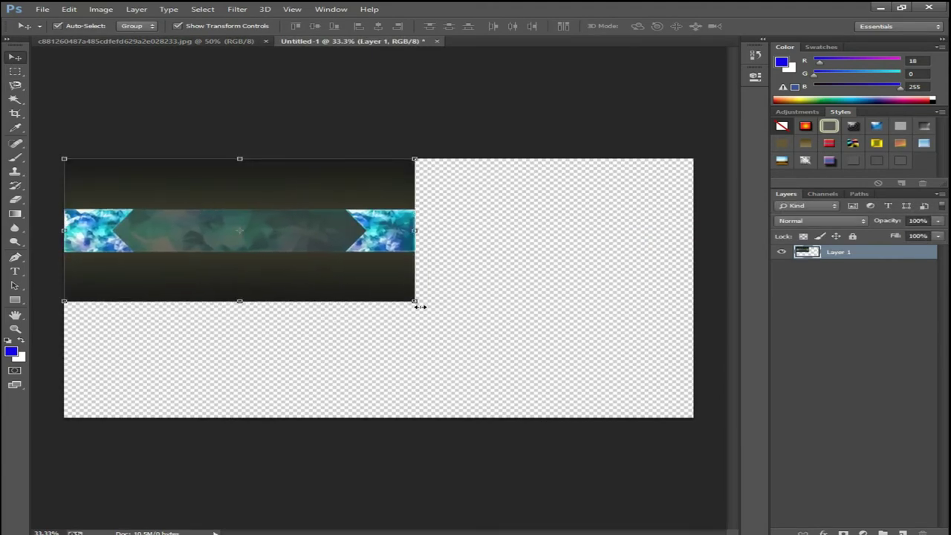
left_click_drag(419, 306, 697, 421)
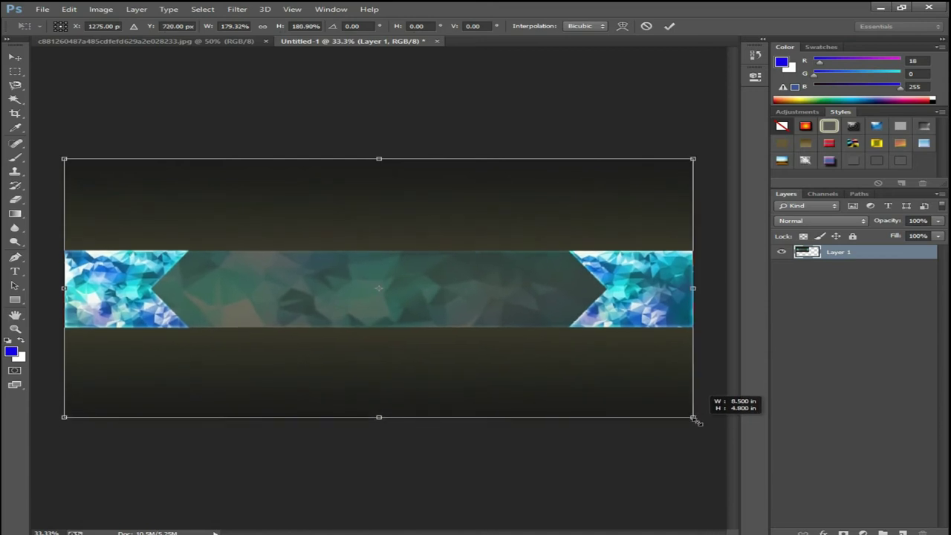
key("Return")
key("ctrl+t")
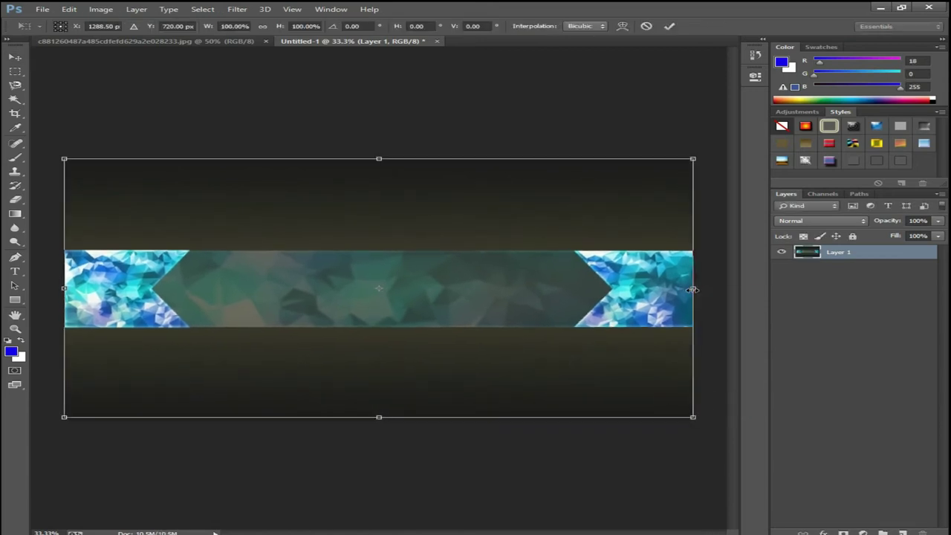
key("Return")
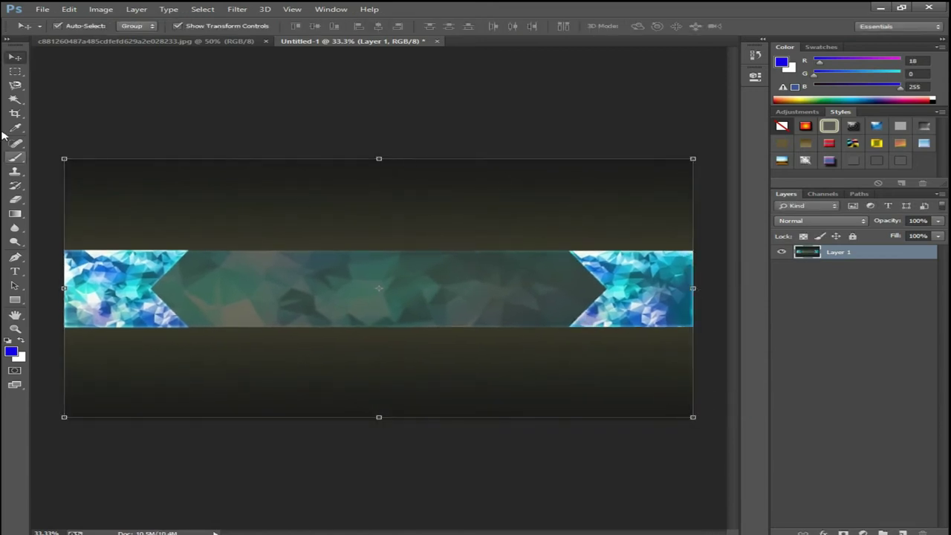
- Magic-wand select and delete the dark areas above and below the crystal band
left_click(16, 99)
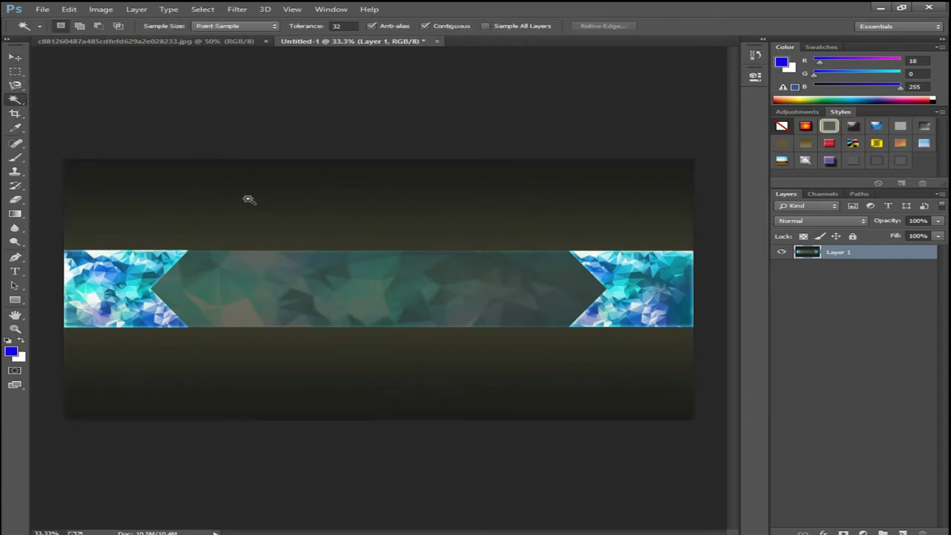
left_click(251, 203)
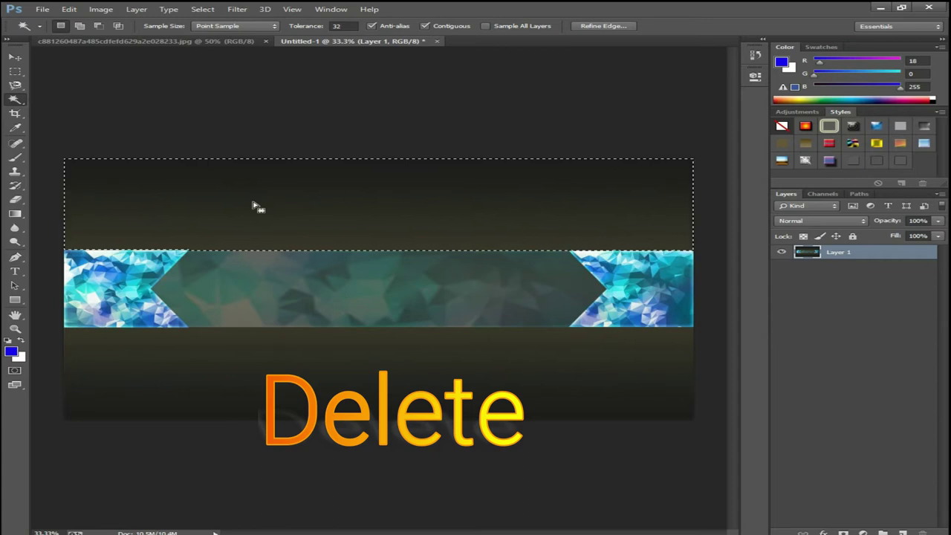
key("Delete")
left_click(261, 360)
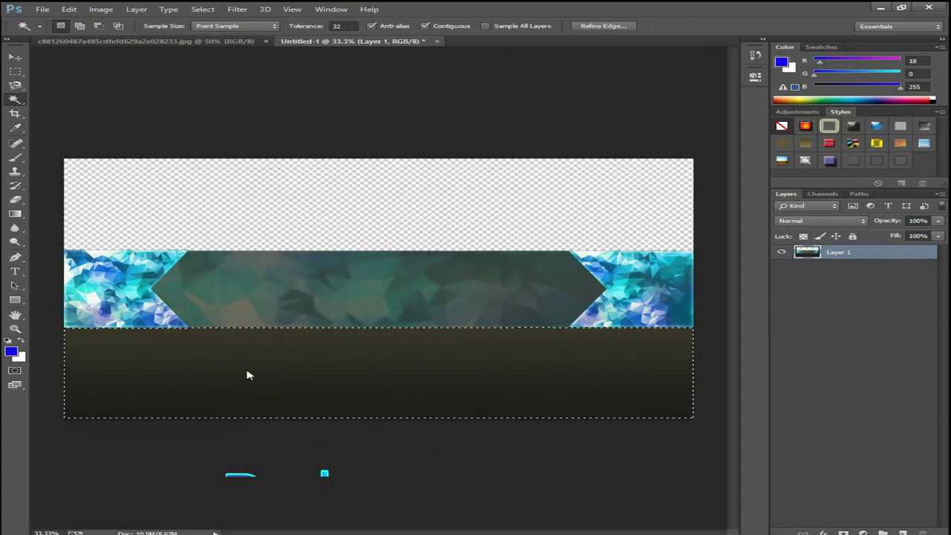
key("Delete")
- Deselect and return to the Move tool
key("m")
right_click(266, 385)
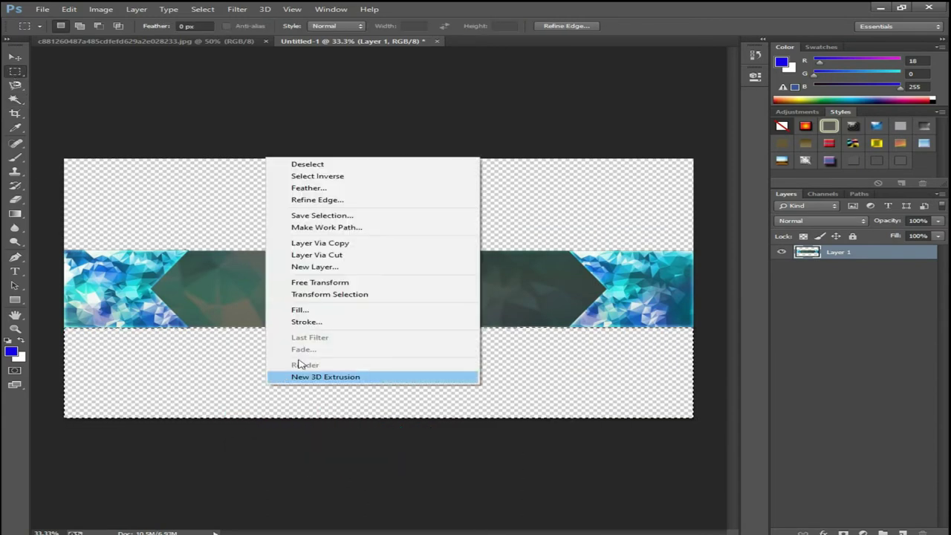
left_click(306, 163)
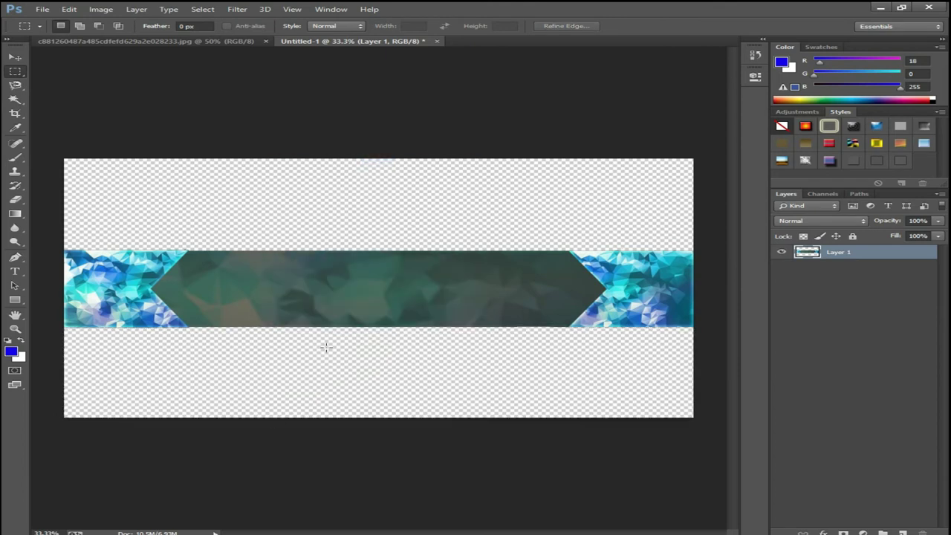
key("v")
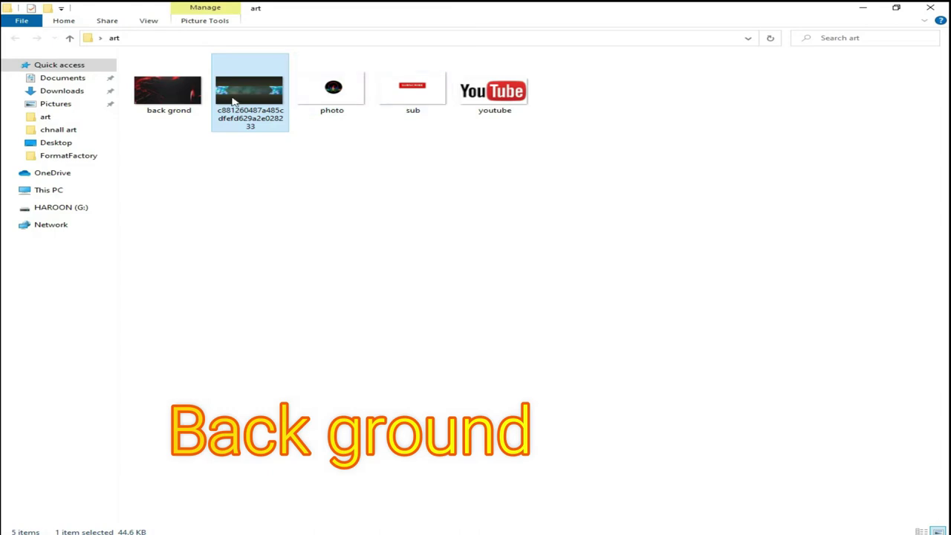
- Place the red back grond image beneath Layer 1, then bring the photo logo into the banner
mouse_move(183, 94)
left_mouse_down()
mouse_move(214, 532)
mouse_move(403, 319)
left_mouse_up()
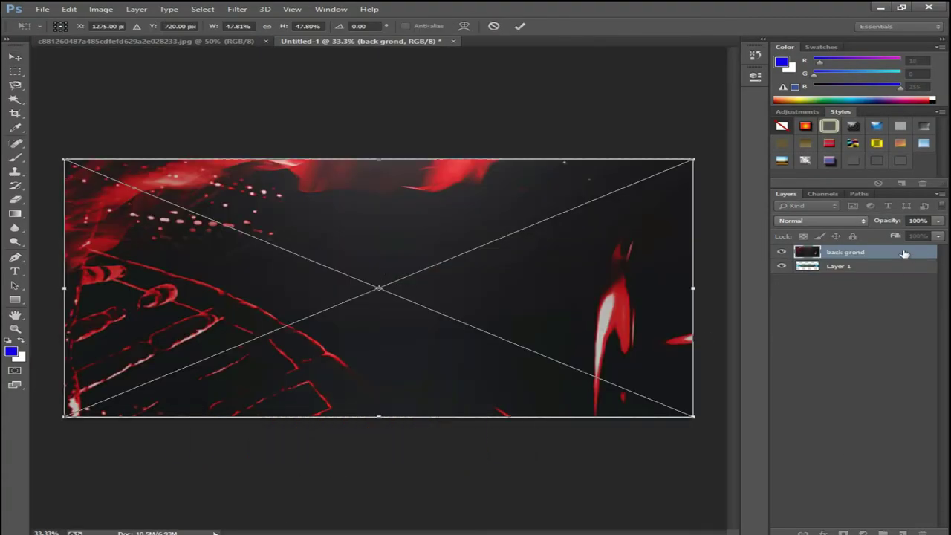
left_click(520, 27)
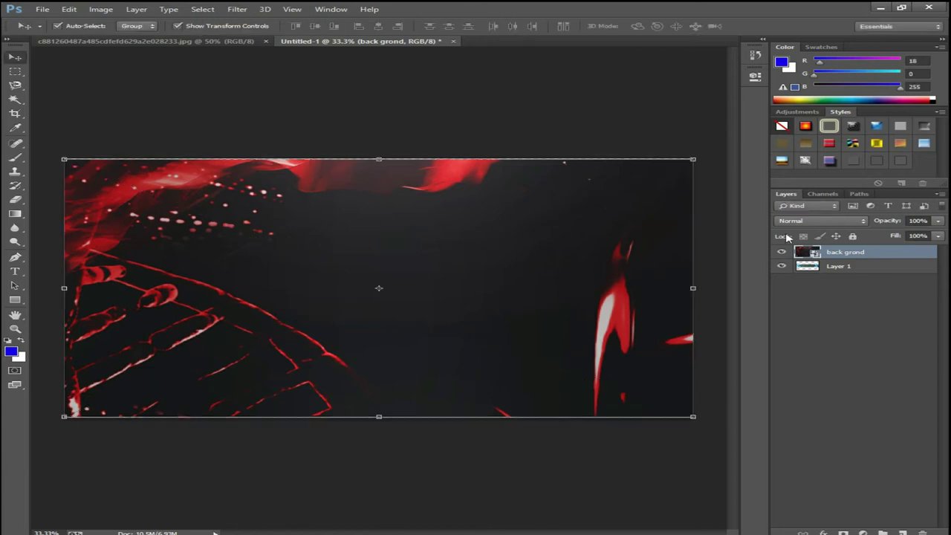
left_click_drag(837, 258, 840, 281)
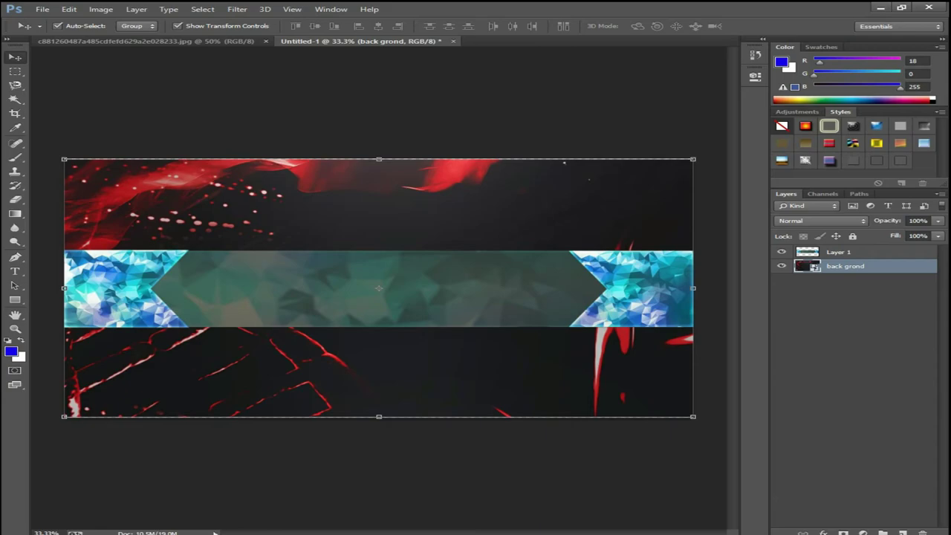
left_click(531, 467)
mouse_move(350, 100)
left_mouse_down()
mouse_move(268, 534)
mouse_move(270, 467)
left_mouse_up()
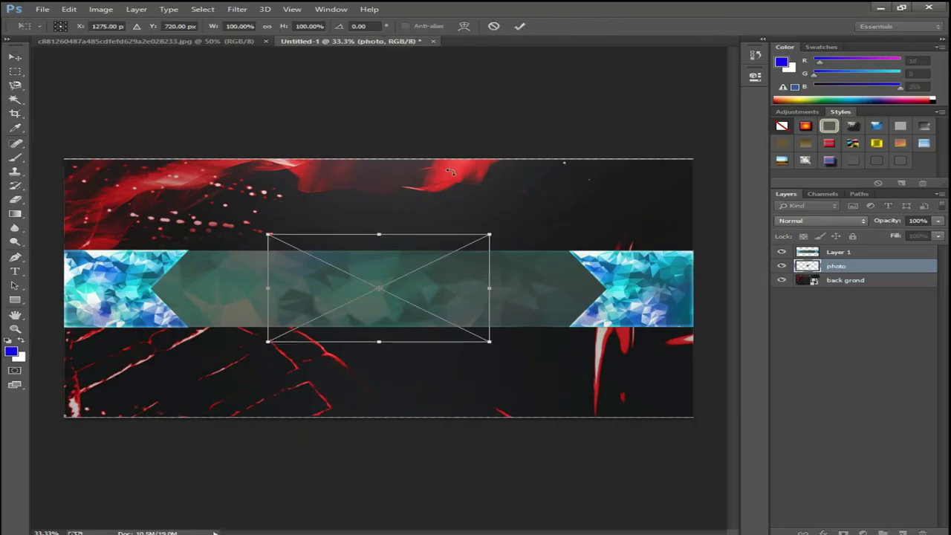
- Commit the photo logo above Layer 1, move it to the band's left, then bring in sub
left_click(520, 27)
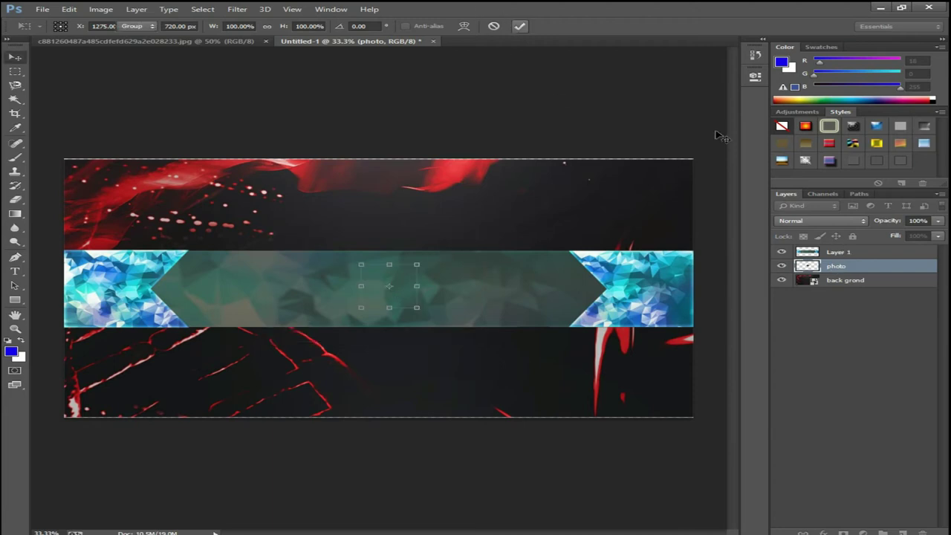
left_click_drag(853, 269, 846, 252)
key("ctrl+t")
mouse_move(416, 305)
left_mouse_down()
mouse_move(334, 291)
mouse_move(267, 298)
left_mouse_up()
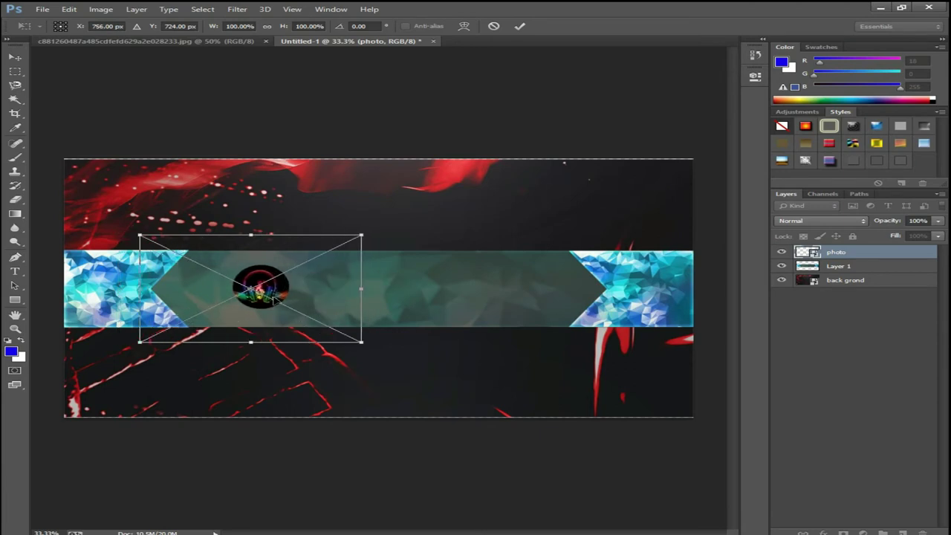
key("Return")
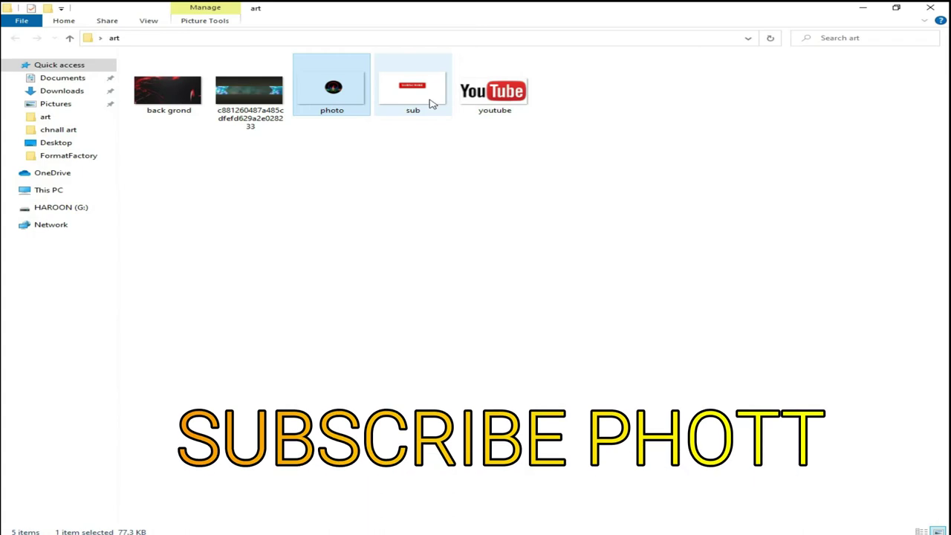
mouse_move(430, 102)
left_mouse_down()
mouse_move(320, 474)
mouse_move(477, 46)
left_mouse_up()
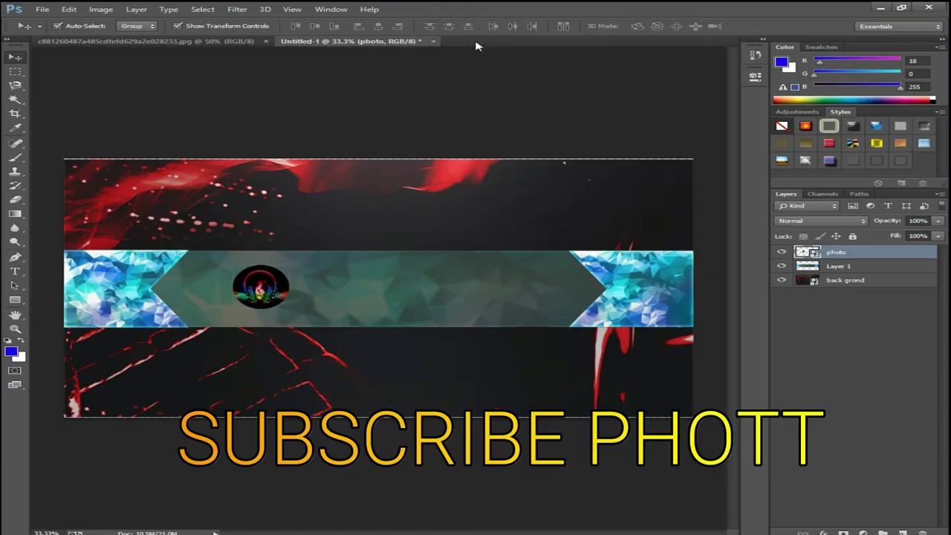
- Marquee-select the red SUBSCRIBE button in sub and drag it onto the banner
left_click(15, 99)
left_click(245, 212)
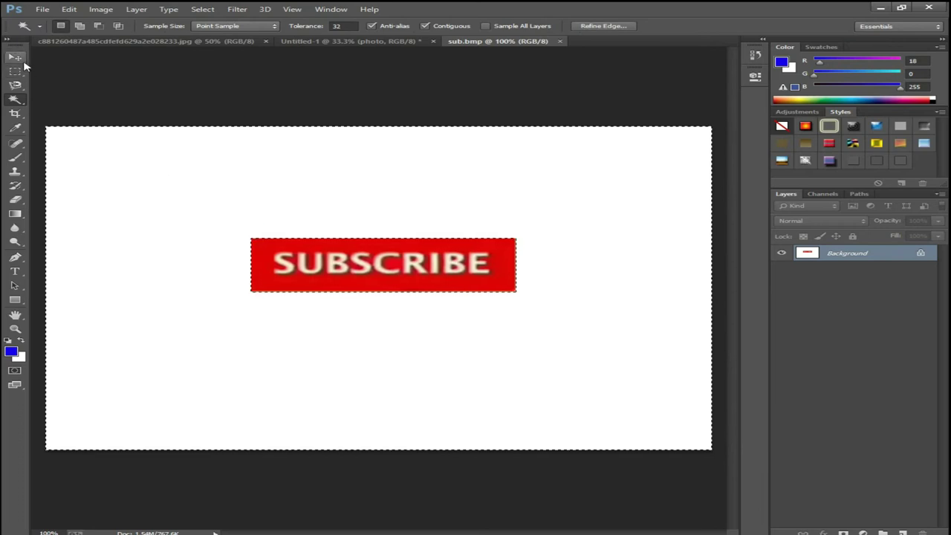
left_click(14, 71)
right_click(97, 159)
left_click(131, 173)
left_click_drag(252, 238, 518, 292)
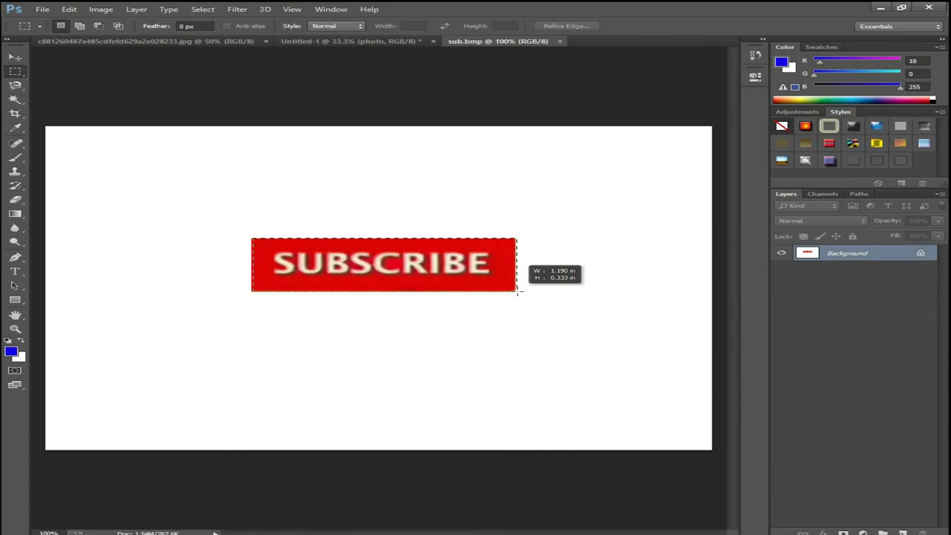
left_click_drag(518, 292, 519, 292)
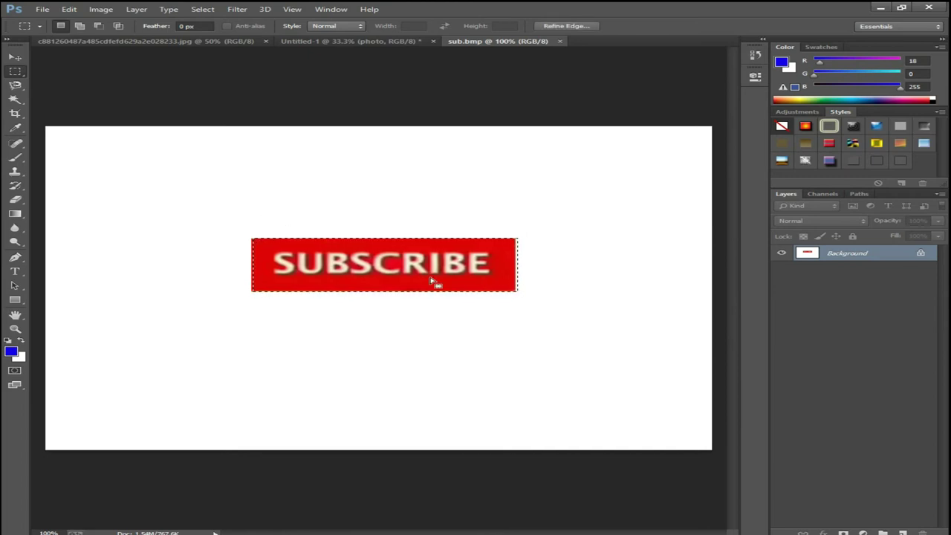
left_click_drag(250, 238, 517, 291)
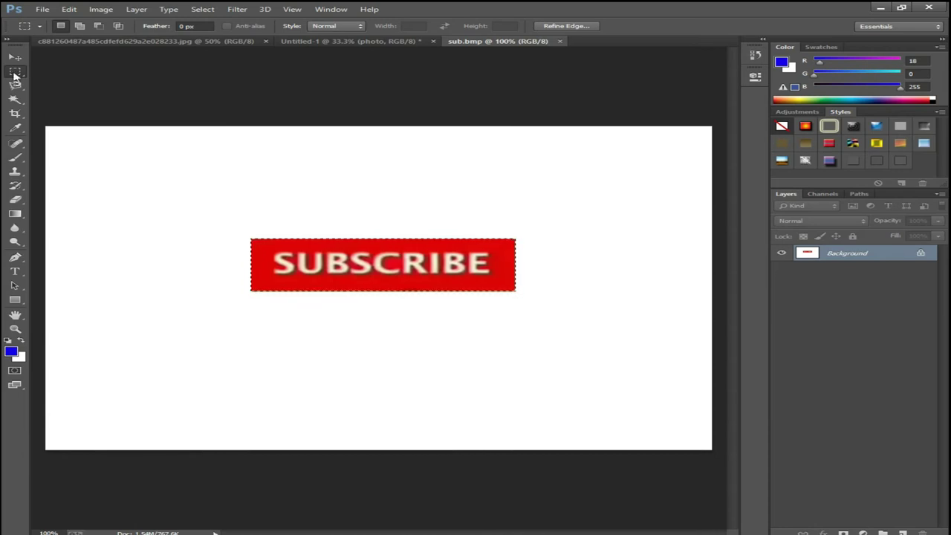
key("v")
mouse_move(334, 209)
left_mouse_down()
mouse_move(410, 274)
mouse_move(378, 261)
left_mouse_up()
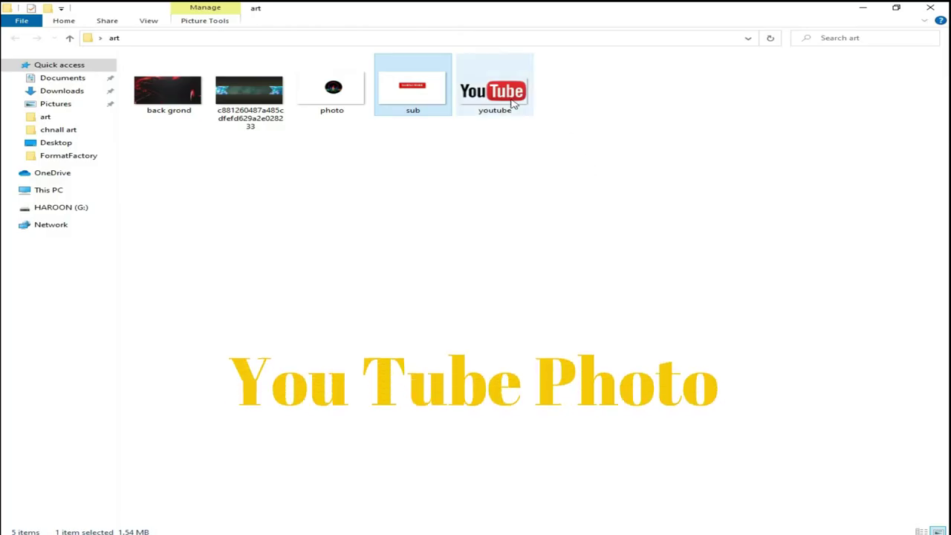
- Drag the youtube logo into the banner and nudge it down-right of SUBSCRIBE
mouse_move(510, 102)
left_mouse_down()
mouse_move(315, 413)
mouse_move(346, 356)
left_mouse_up()
mouse_move(402, 288)
left_mouse_down()
mouse_move(410, 309)
mouse_move(436, 305)
mouse_move(404, 310)
mouse_move(511, 288)
left_mouse_up()
key("Return")
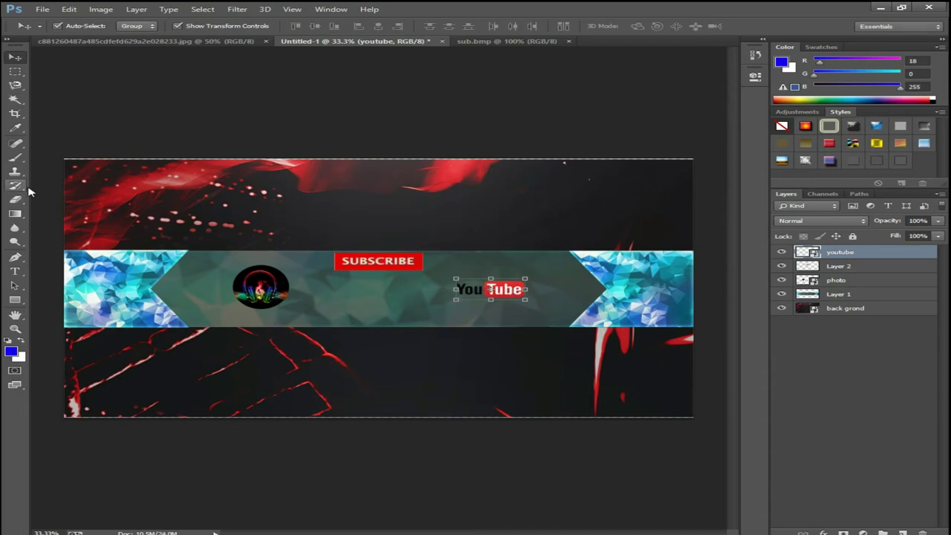
left_click(14, 272)
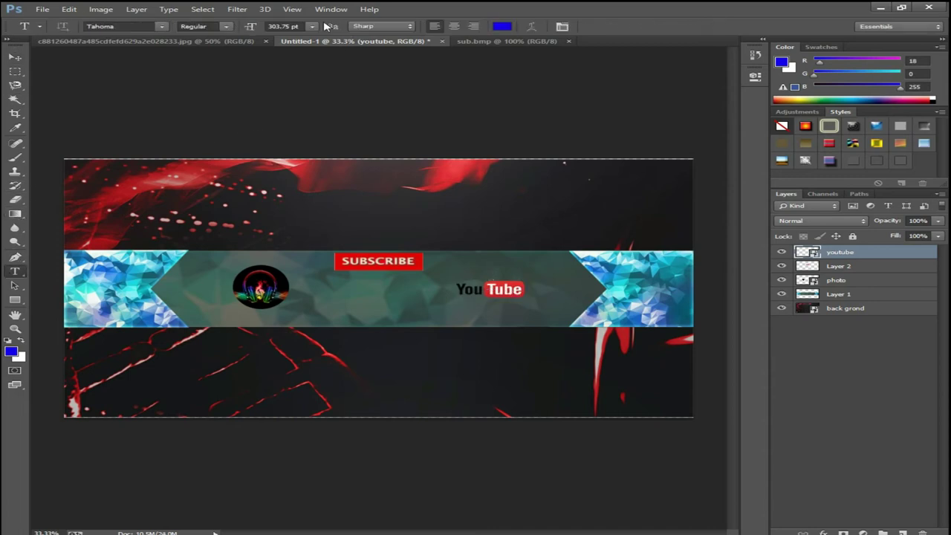
- Type the channel name in a 48 pt text box coloured bright green #00ff06
left_click(313, 26)
left_click(327, 184)
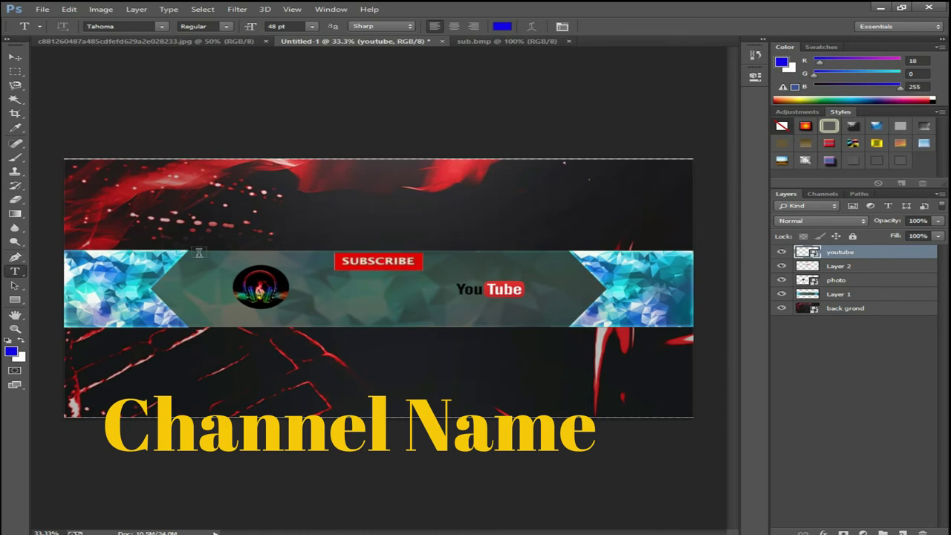
left_click_drag(168, 207, 658, 342)
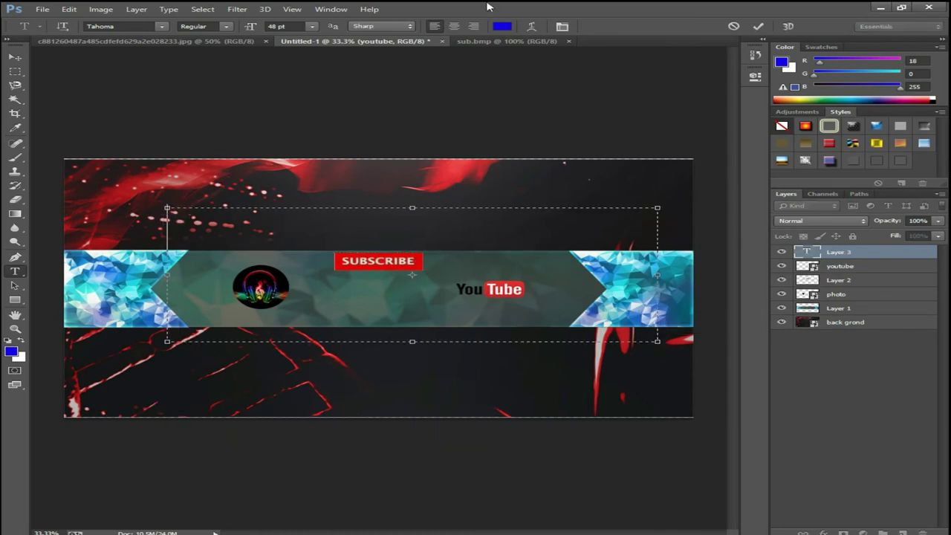
left_click(502, 26)
left_click(676, 213)
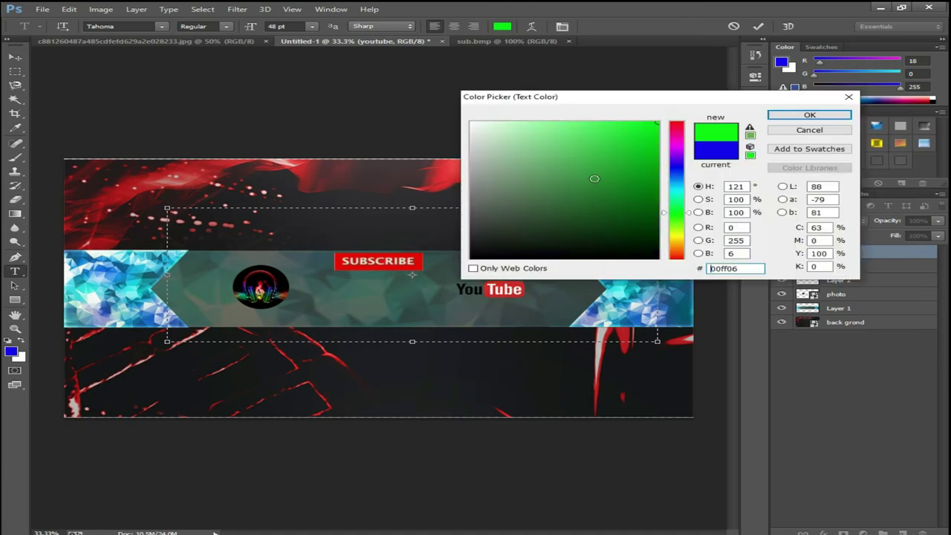
left_click(774, 119)
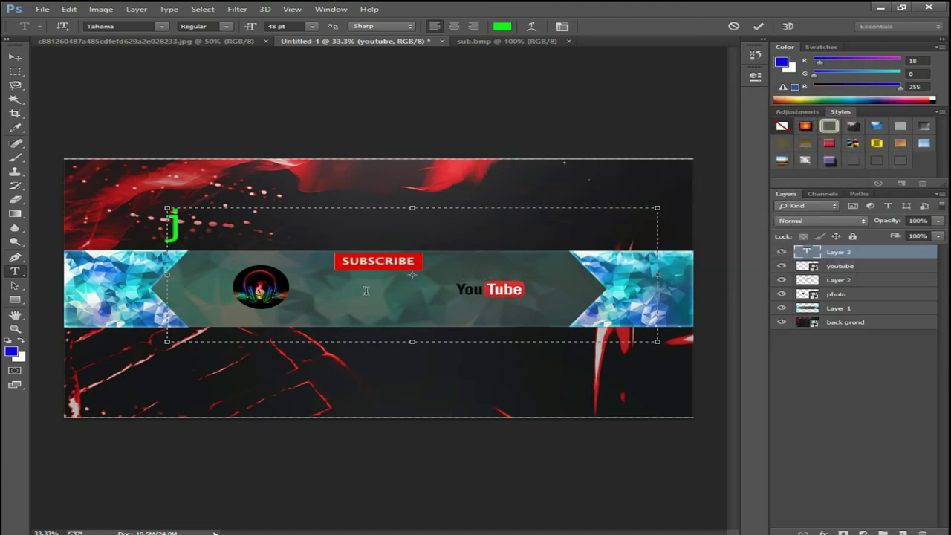
type("Ja")
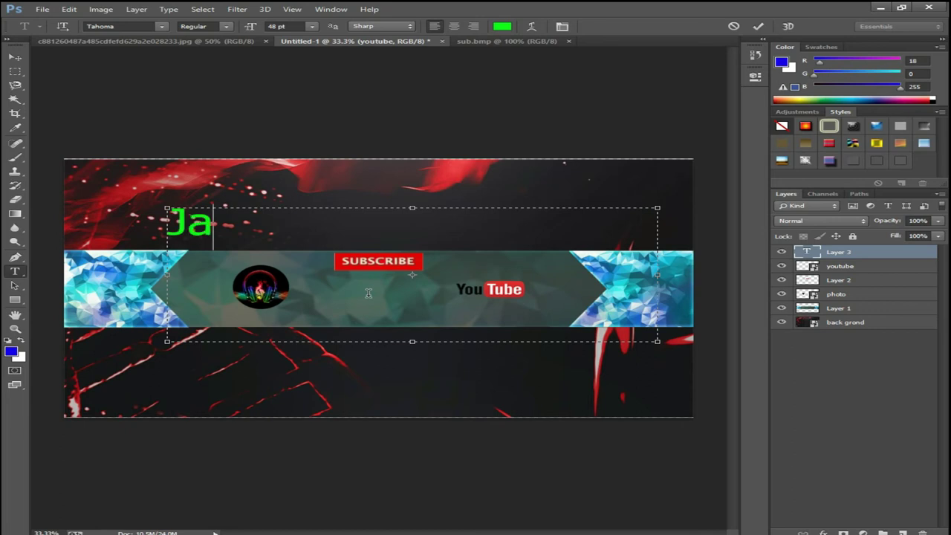
type("m")
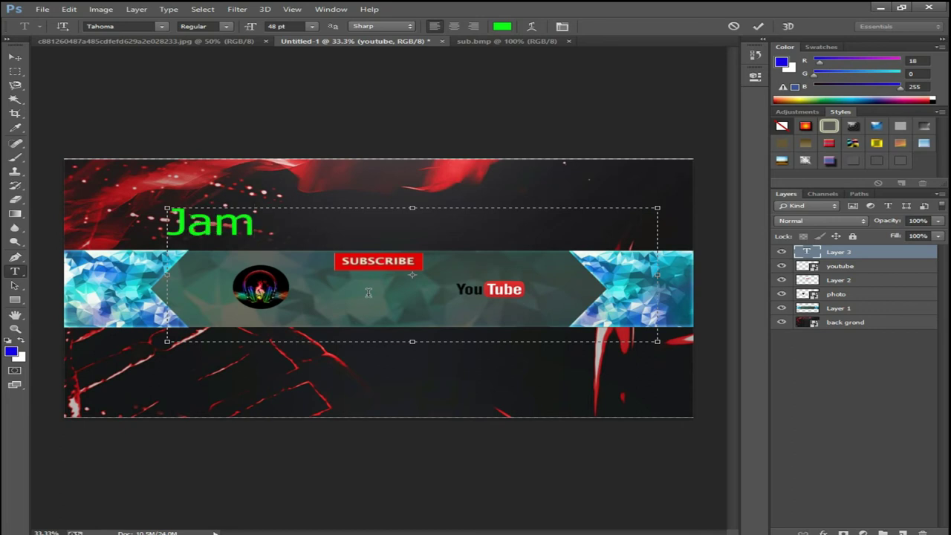
type(" Haroon tech")
- Shrink the channel name, move it beside the YouTube logo, and tweak its width and height
left_click(15, 57)
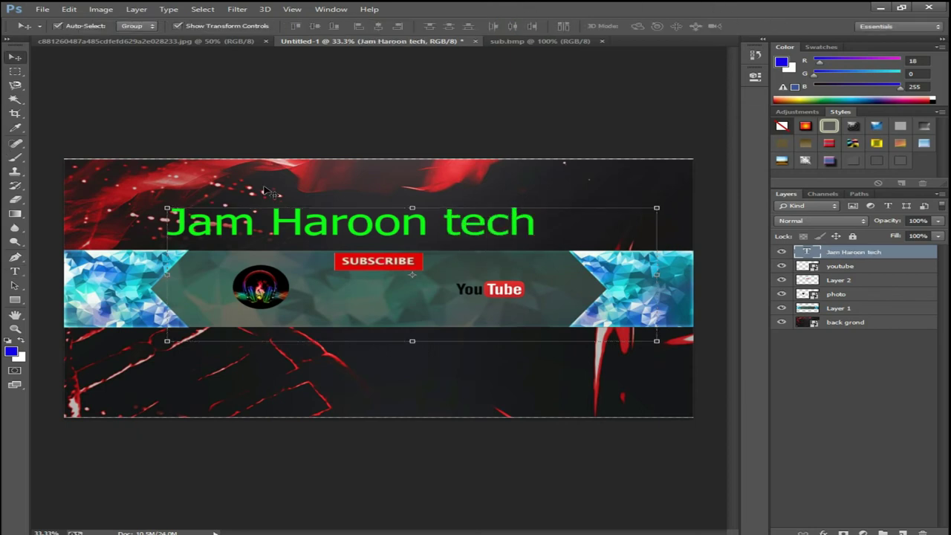
mouse_move(657, 341)
left_mouse_down()
mouse_move(574, 285)
mouse_move(392, 256)
mouse_move(387, 278)
left_mouse_up()
mouse_move(296, 220)
left_mouse_down()
mouse_move(362, 263)
mouse_move(383, 347)
mouse_move(415, 353)
mouse_move(414, 295)
left_mouse_up()
left_click_drag(510, 286, 491, 285)
left_click_drag(482, 353, 509, 363)
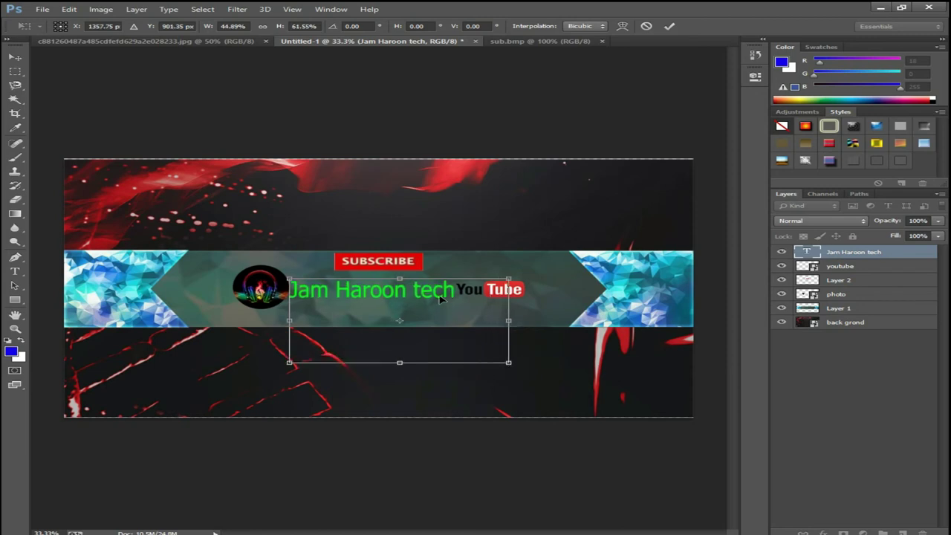
key("Return")
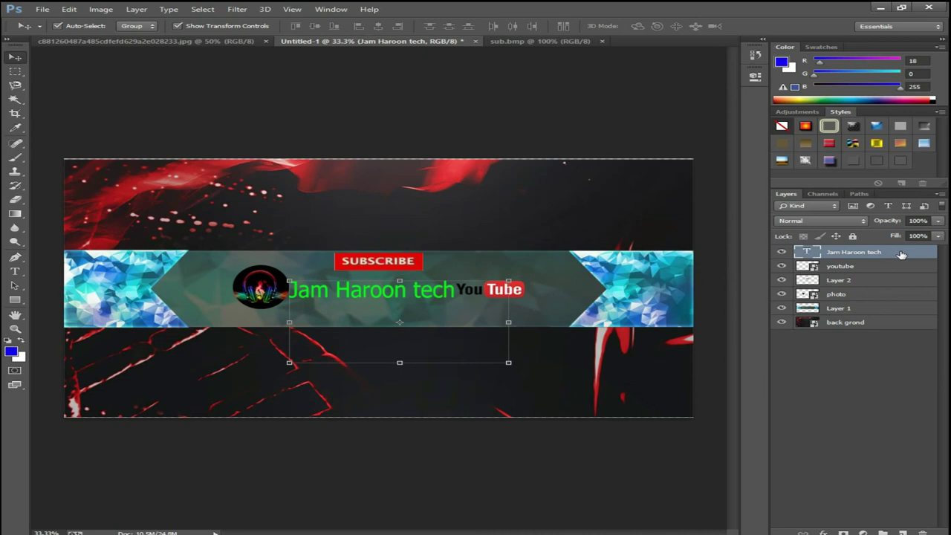
- Add a 5 px gradient stroke to the channel name using the Blue, Red, Yellow preset
double_click(905, 254)
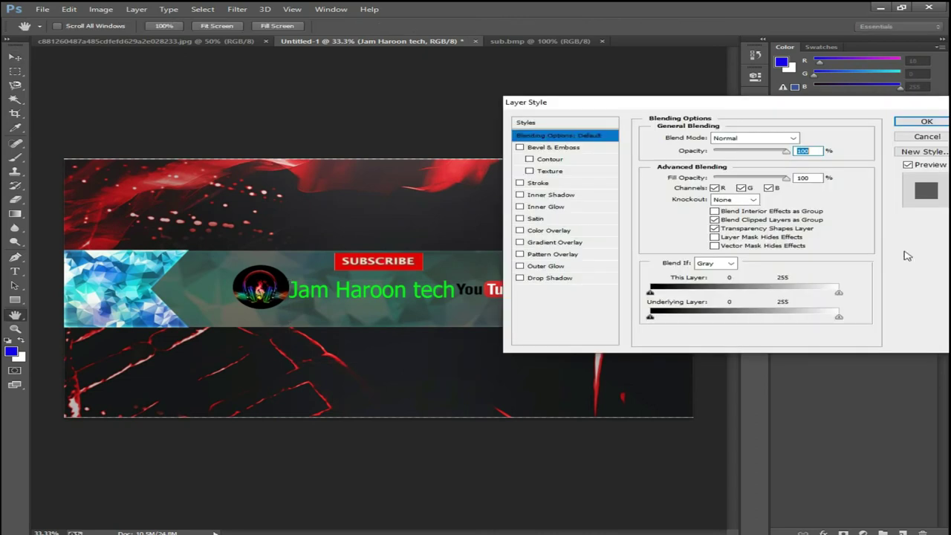
left_click(530, 184)
left_click(553, 183)
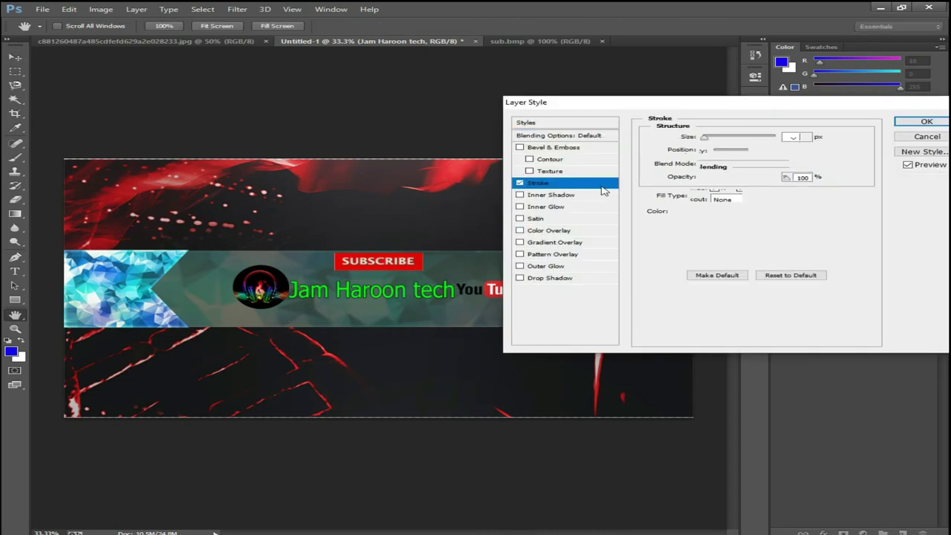
left_click(735, 197)
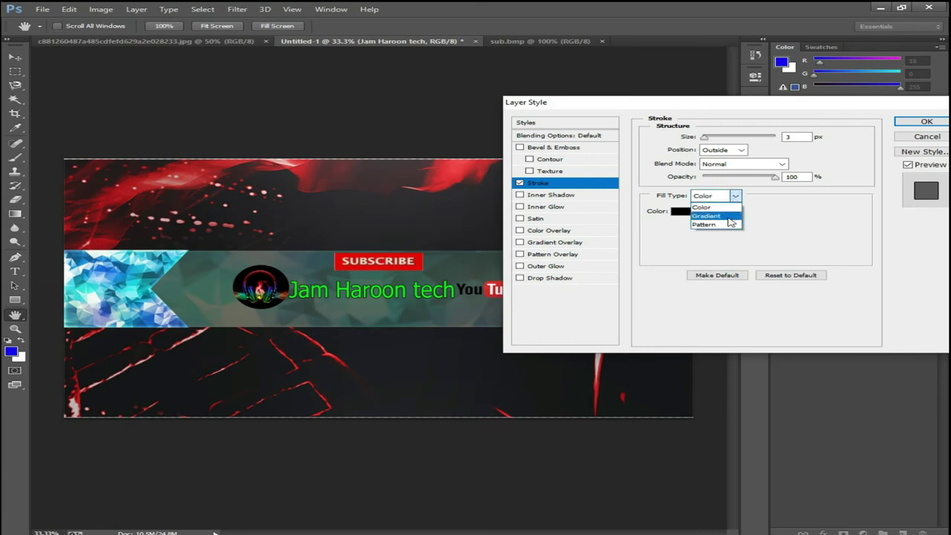
left_click(725, 218)
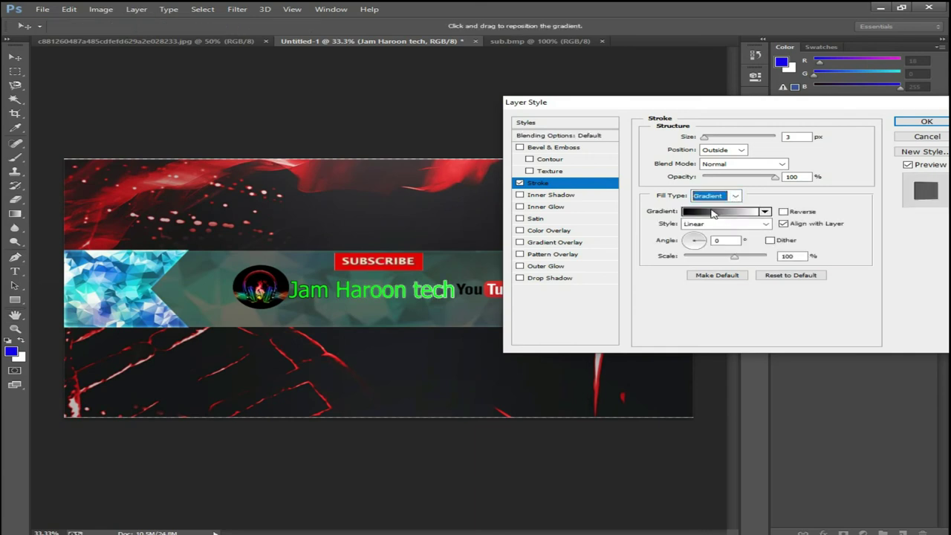
left_click(713, 213)
left_click(696, 272)
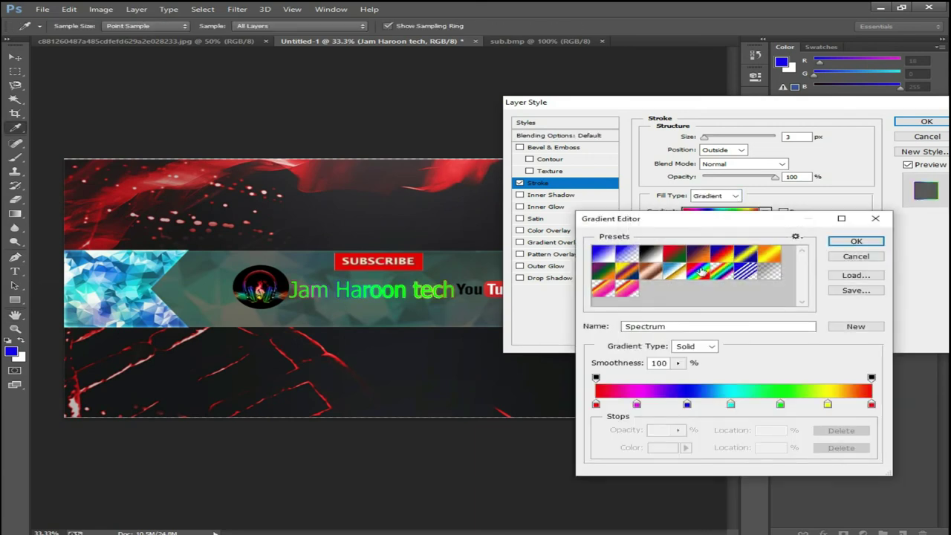
left_click(723, 260)
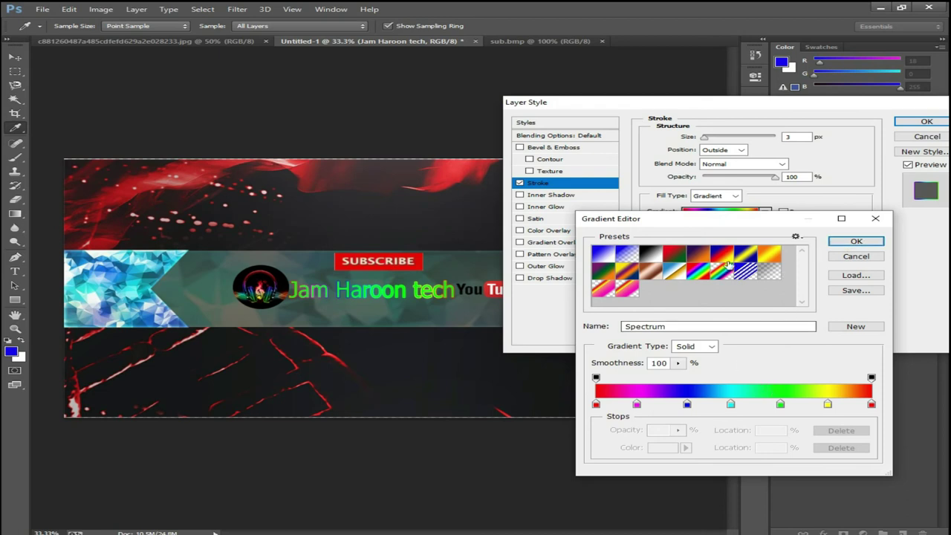
left_click(856, 241)
type("5")
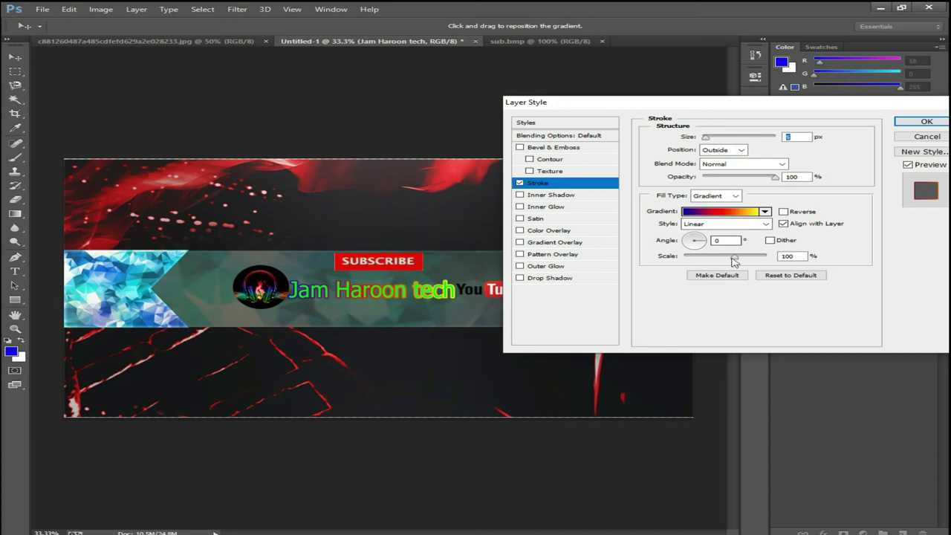
- Set the stroke gradient scale to 148% and add textured bevel and inner shadow effects
left_click_drag(735, 256, 765, 256)
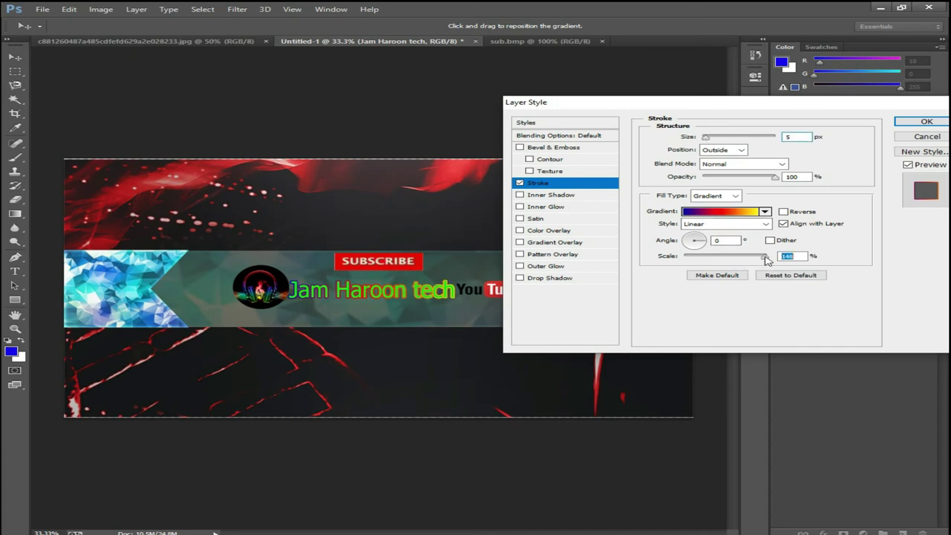
left_click(530, 171)
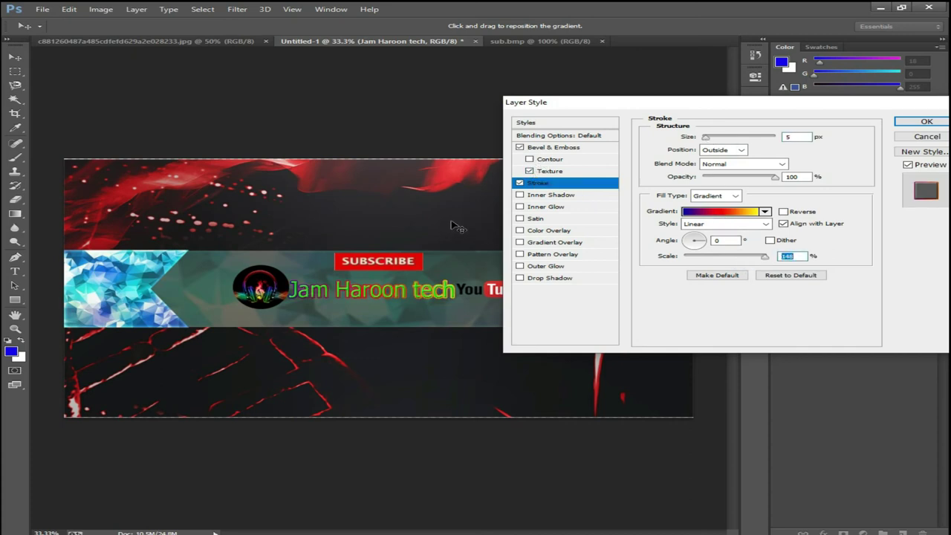
left_click(519, 194)
left_click(926, 121)
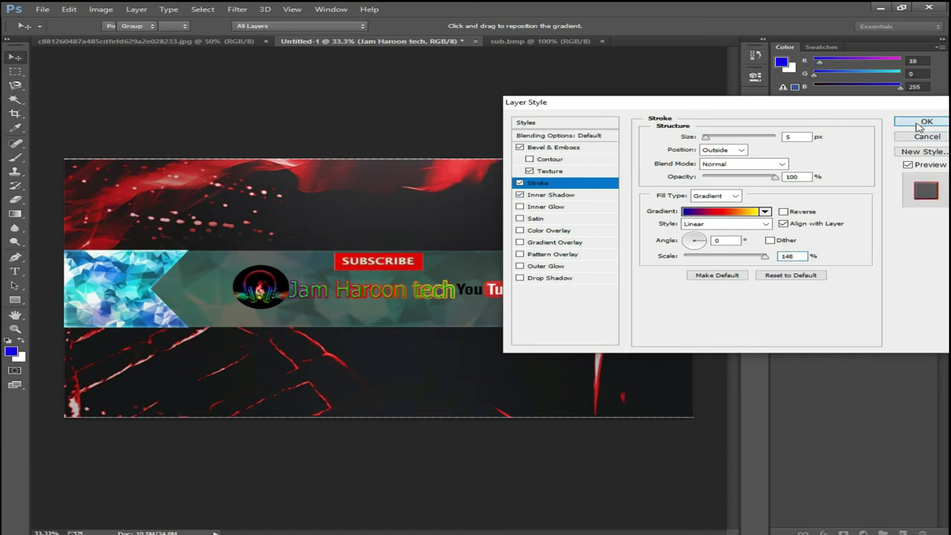
- Enlarge the channel name slightly and position the YouTube logo beside it
left_click_drag(518, 363, 520, 365)
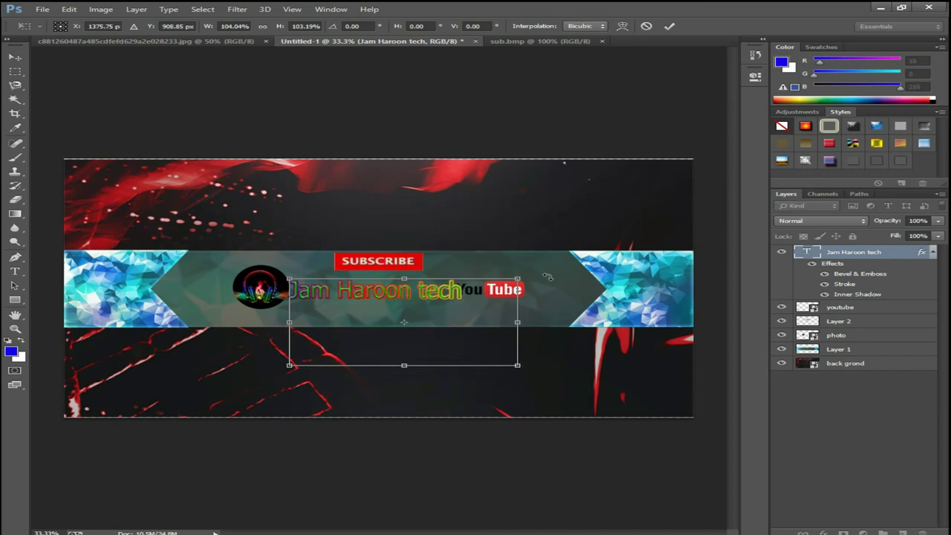
key("Return")
left_click(488, 291)
key("ctrl+t")
left_click_drag(488, 291, 505, 294)
key("Left")
key("Left")
key("Left")
key("Left")
key("Left")
key("Left")
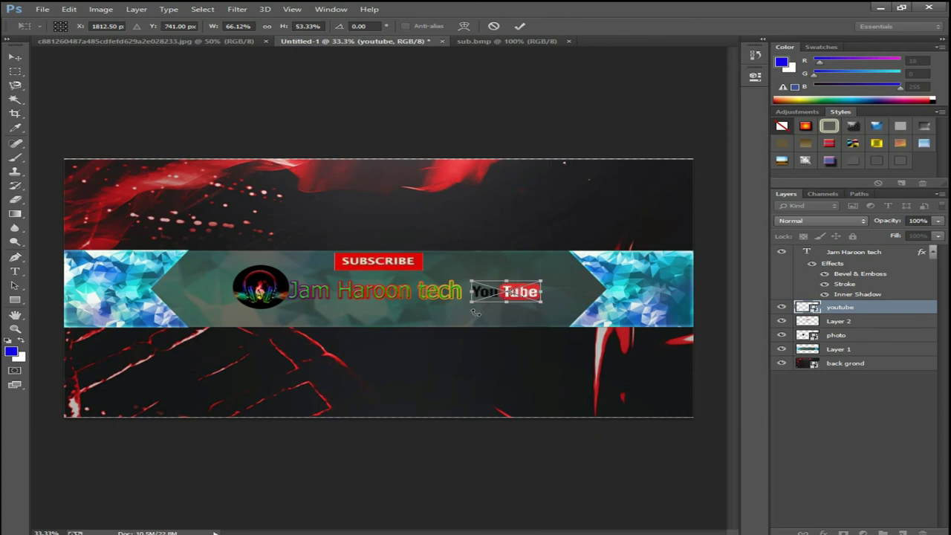
key("Return")
- Nudge the channel name right and begin transforming the red background image
left_click(316, 290)
key("Right")
key("Right")
key("Right")
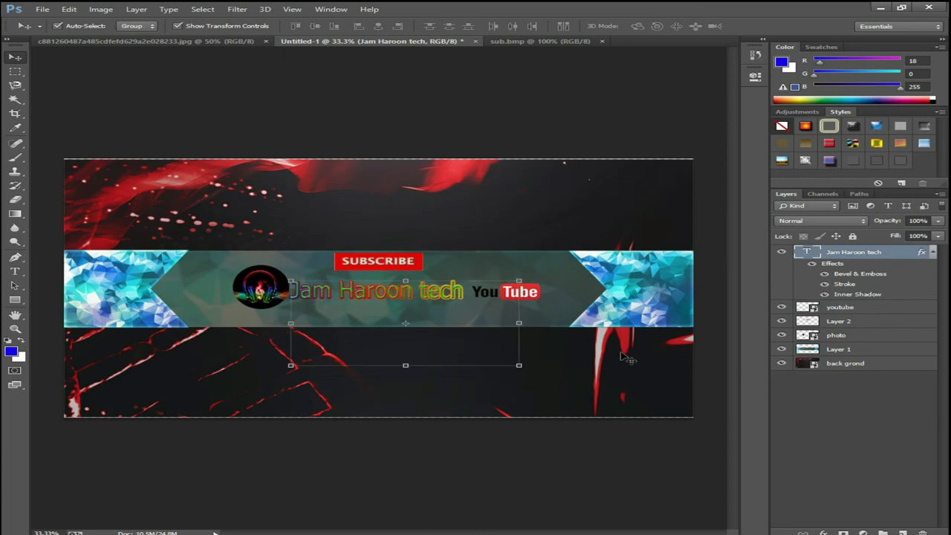
left_click(69, 173)
left_click(379, 159)
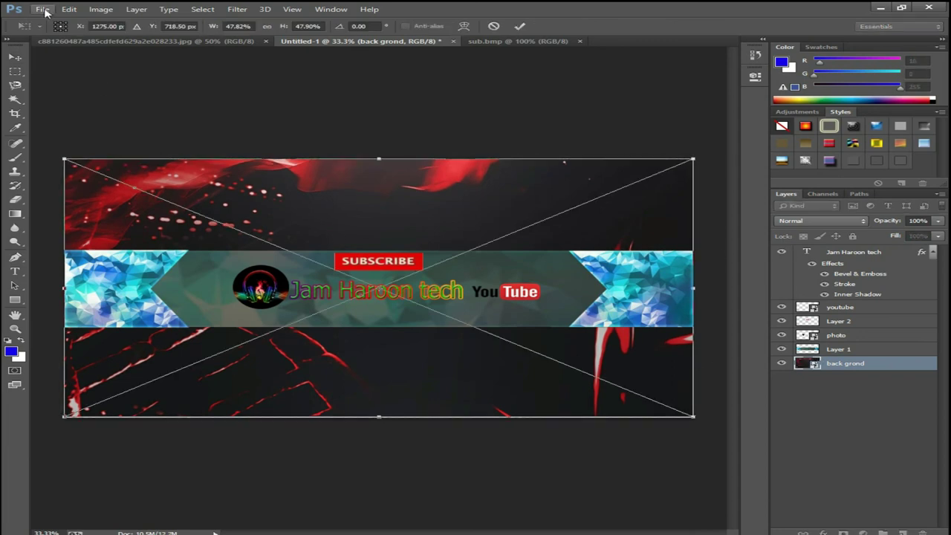
- Commit the background transform and start a Save As with JPEG format
left_click(520, 26)
left_click(35, 10)
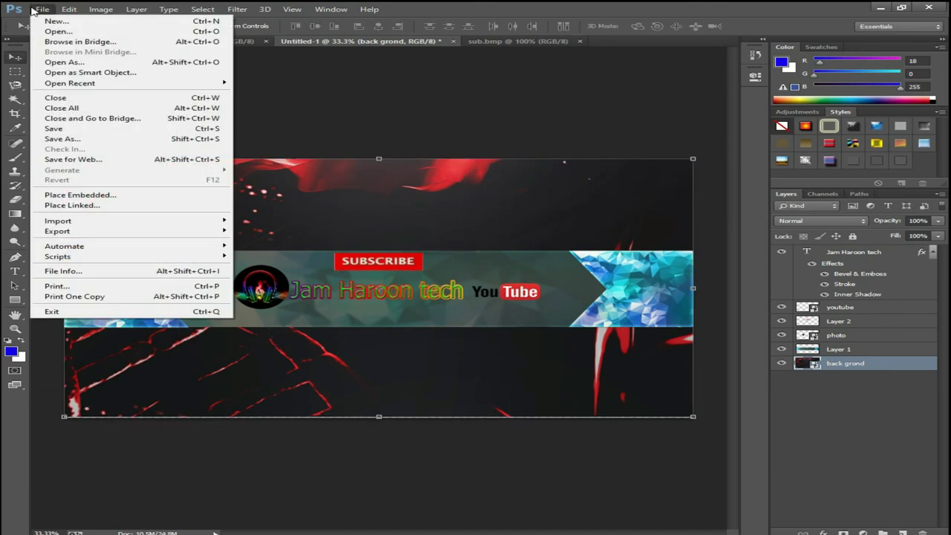
left_click(62, 139)
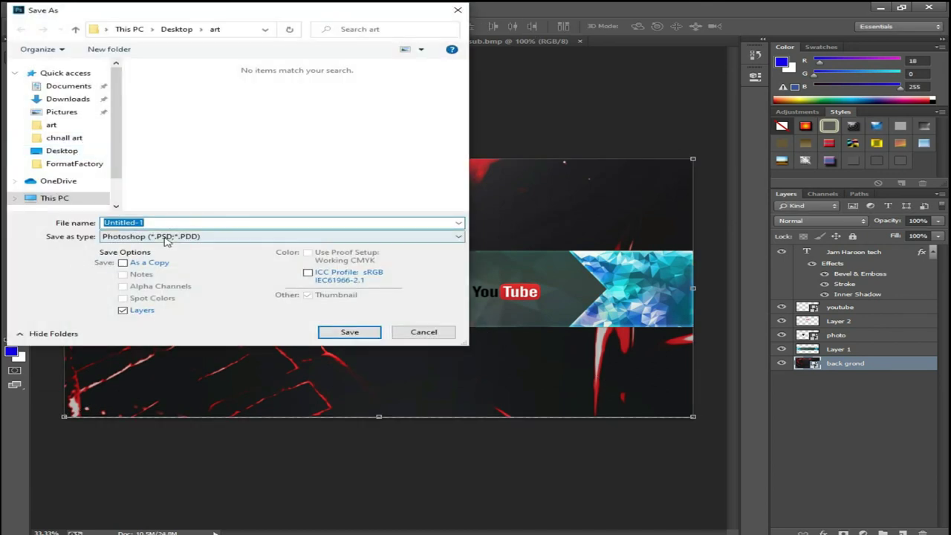
left_click(166, 237)
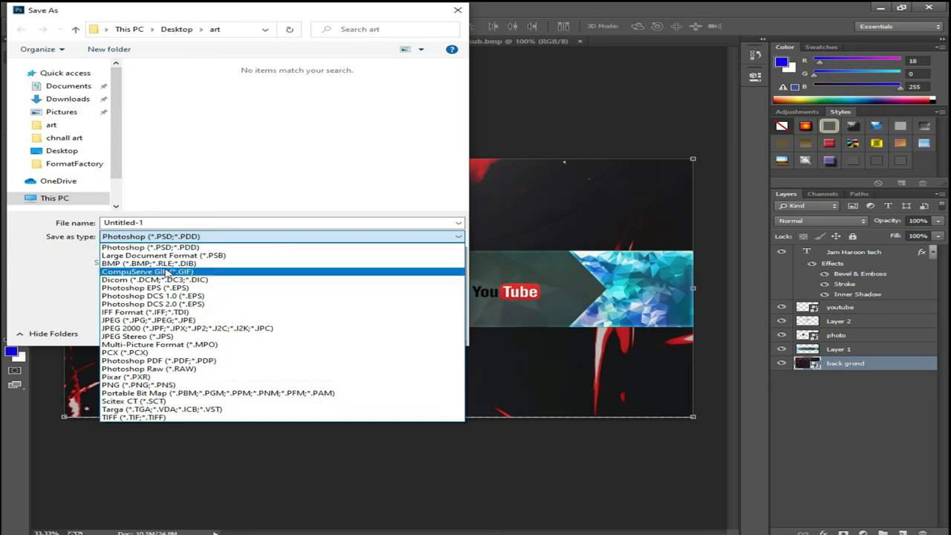
left_click(149, 320)
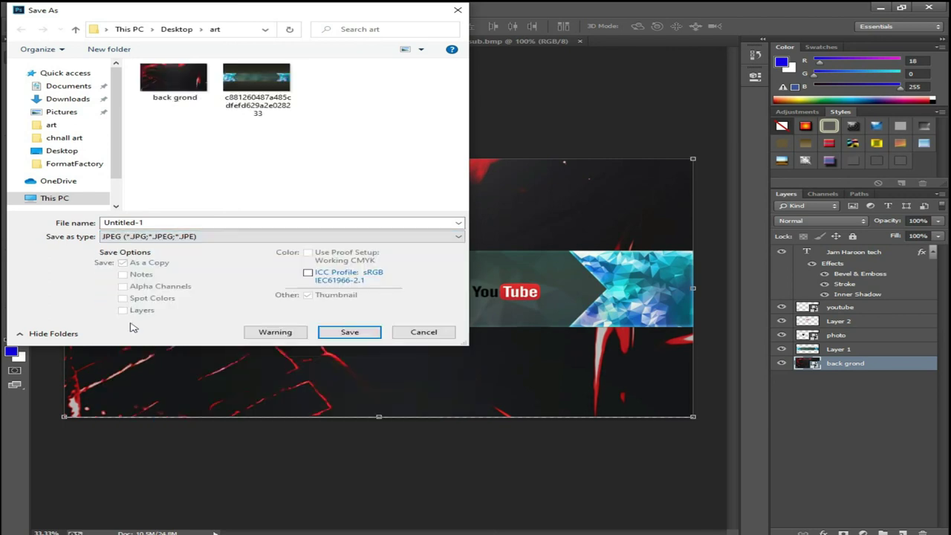
- Save the banner as 'art ch' JPEG, accept quality options, and open it in Explorer
double_click(151, 220)
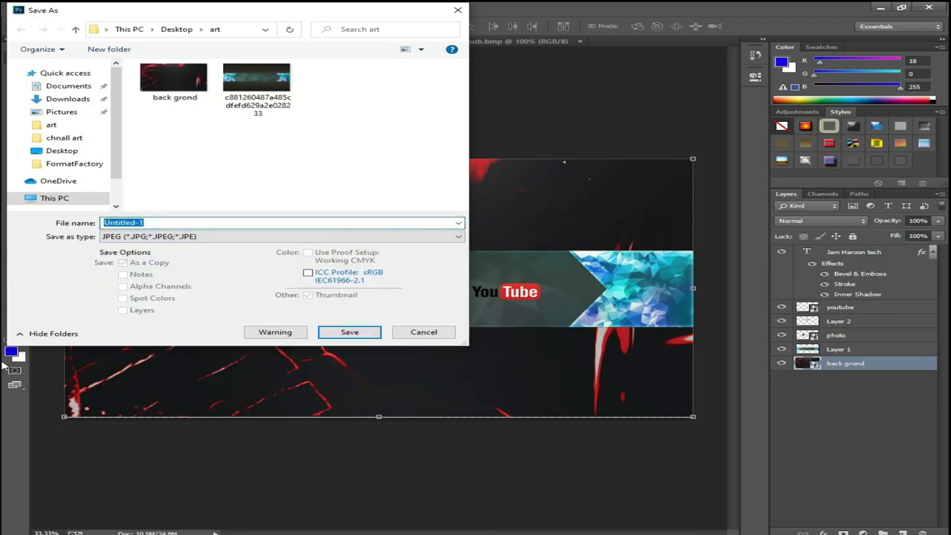
type("art ch")
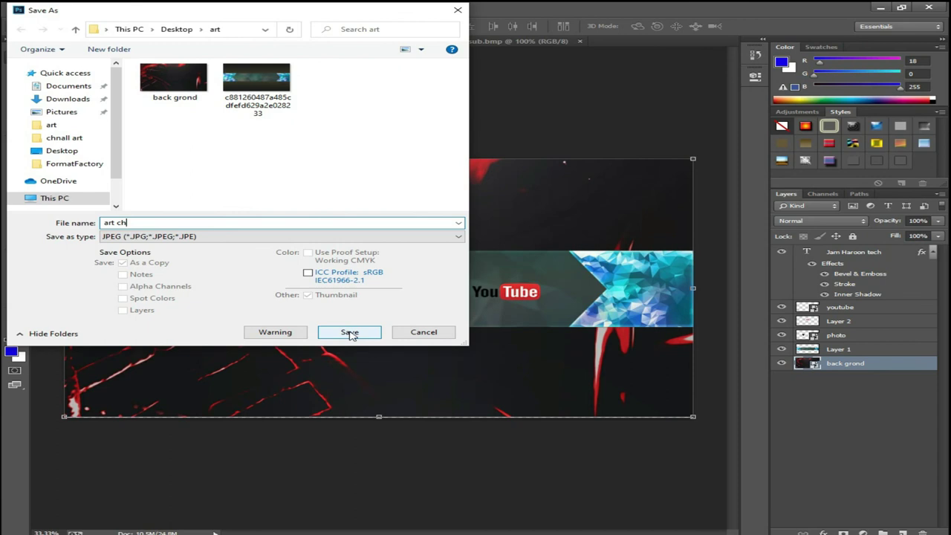
left_click(352, 333)
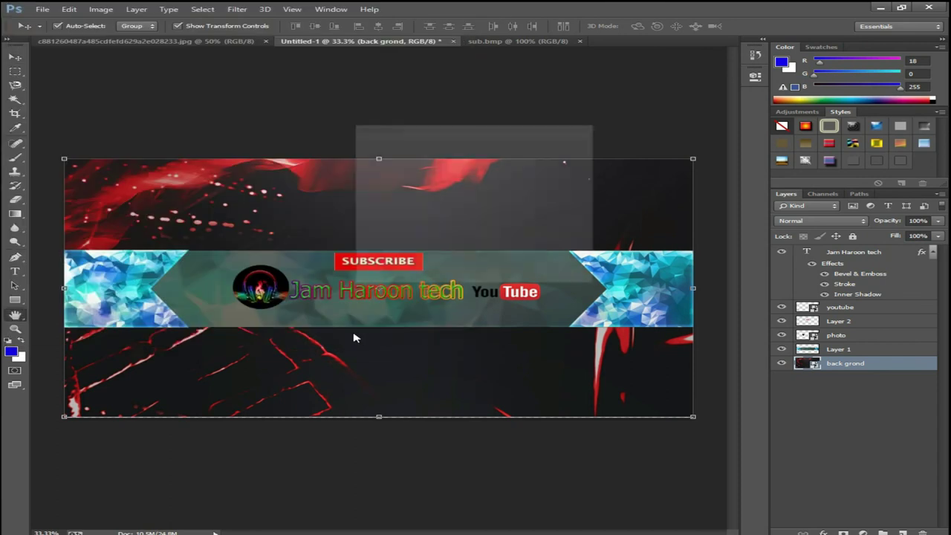
left_click(567, 147)
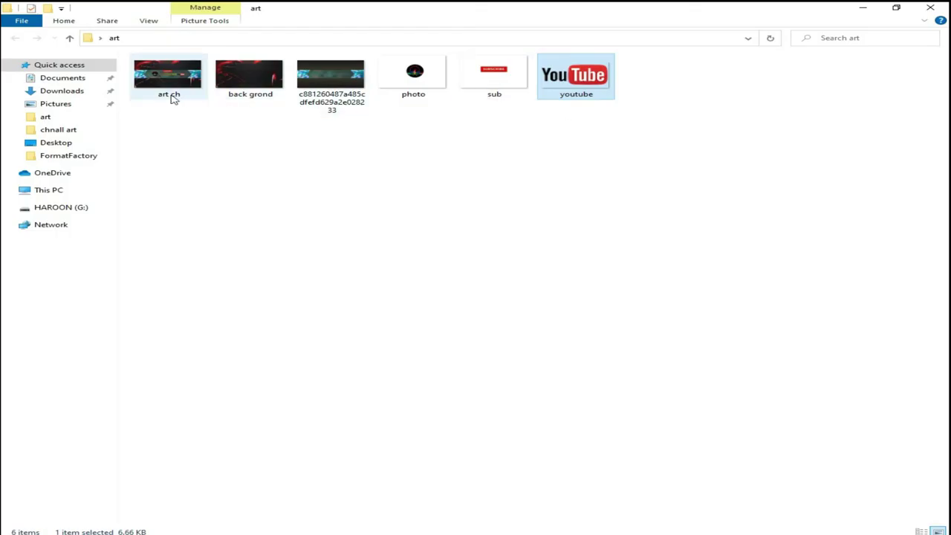
double_click(174, 95)
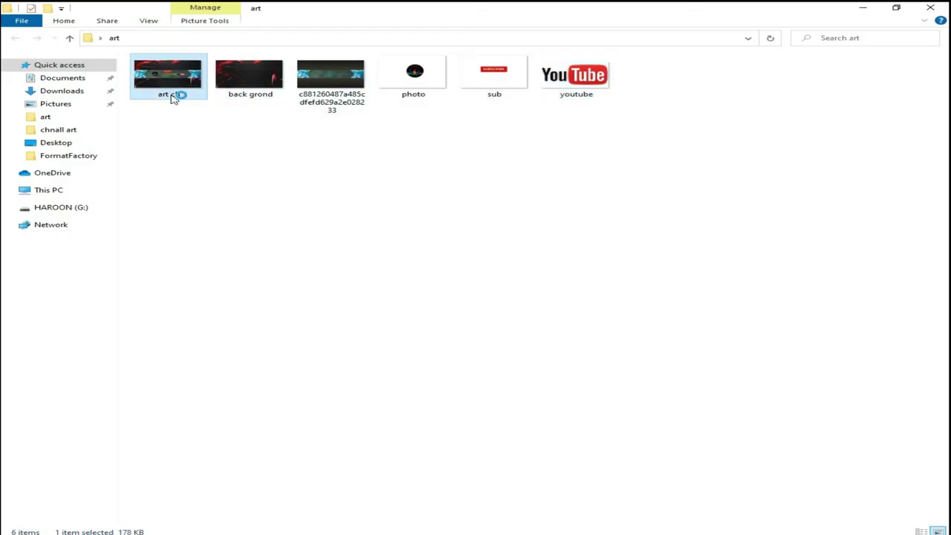